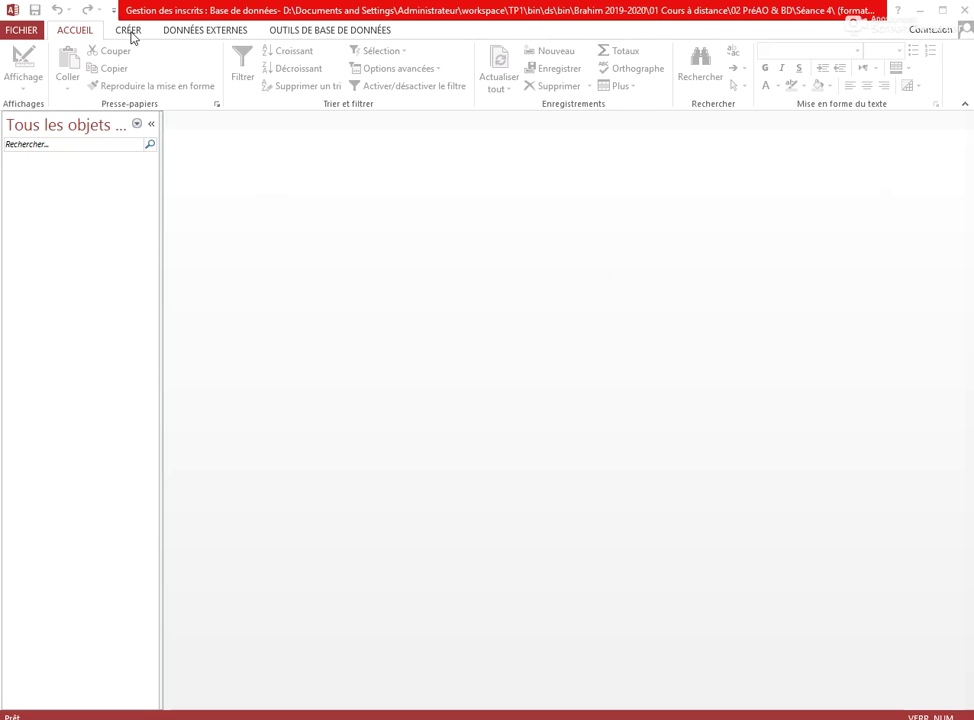
click(128, 31)
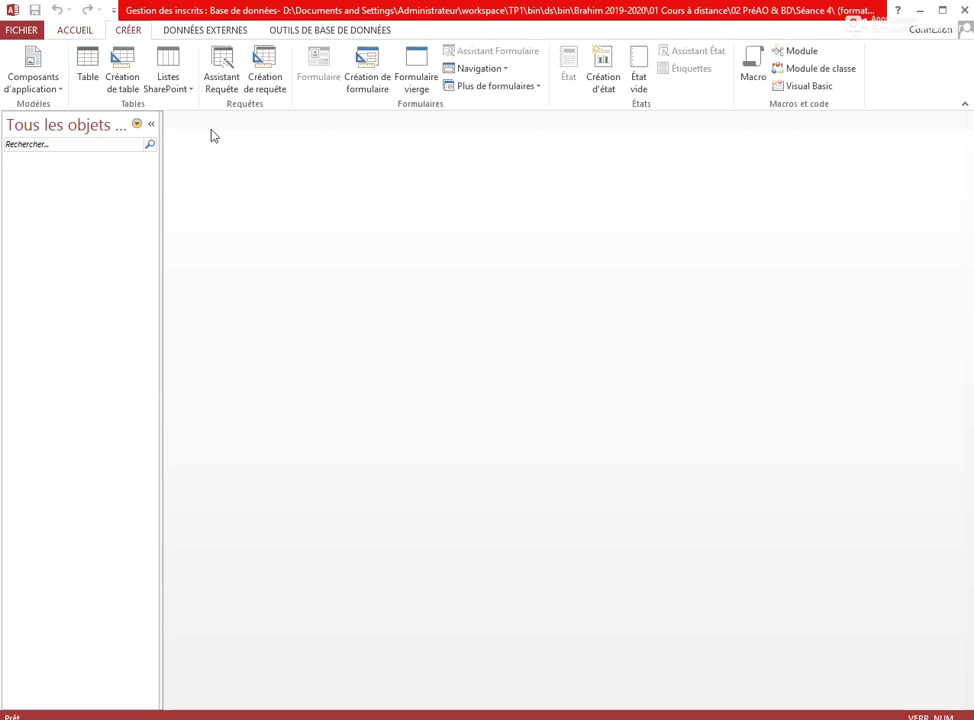
click(264, 75)
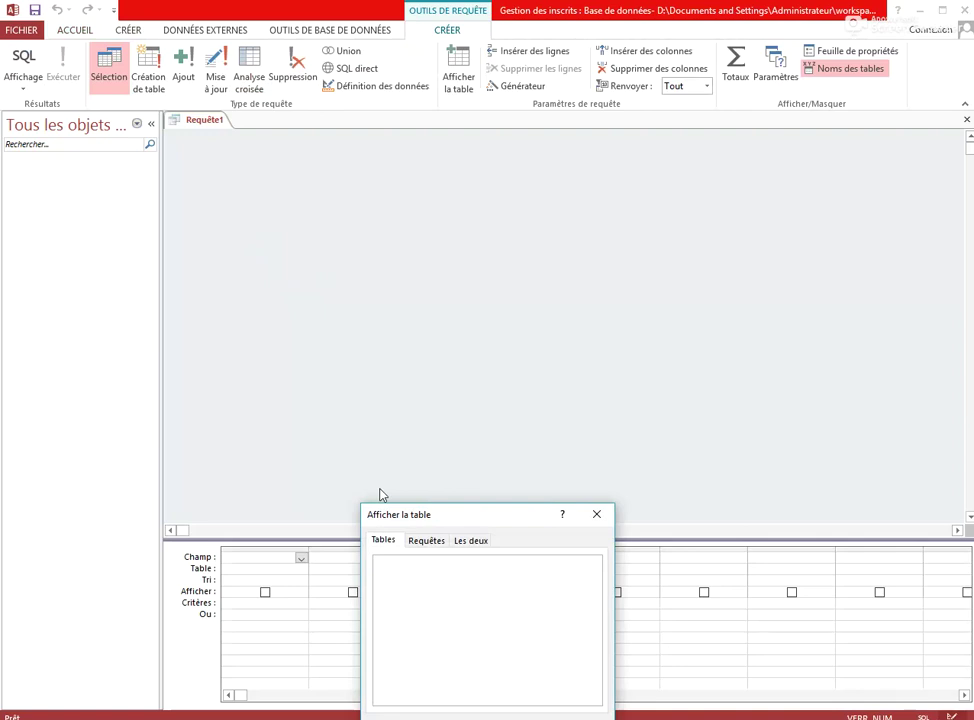
click(597, 516)
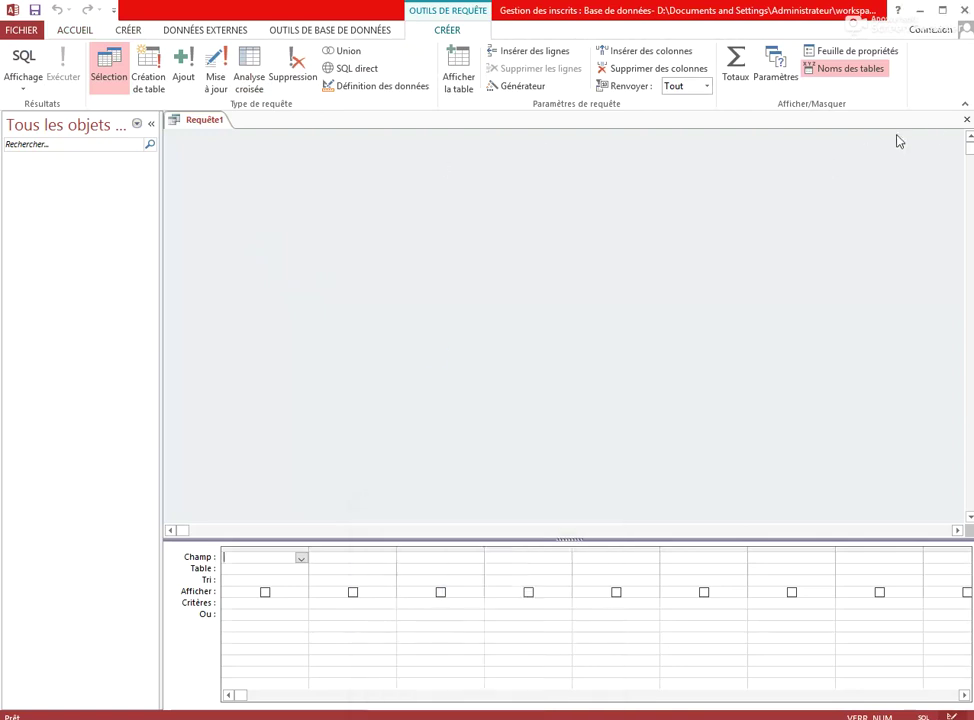
click(965, 120)
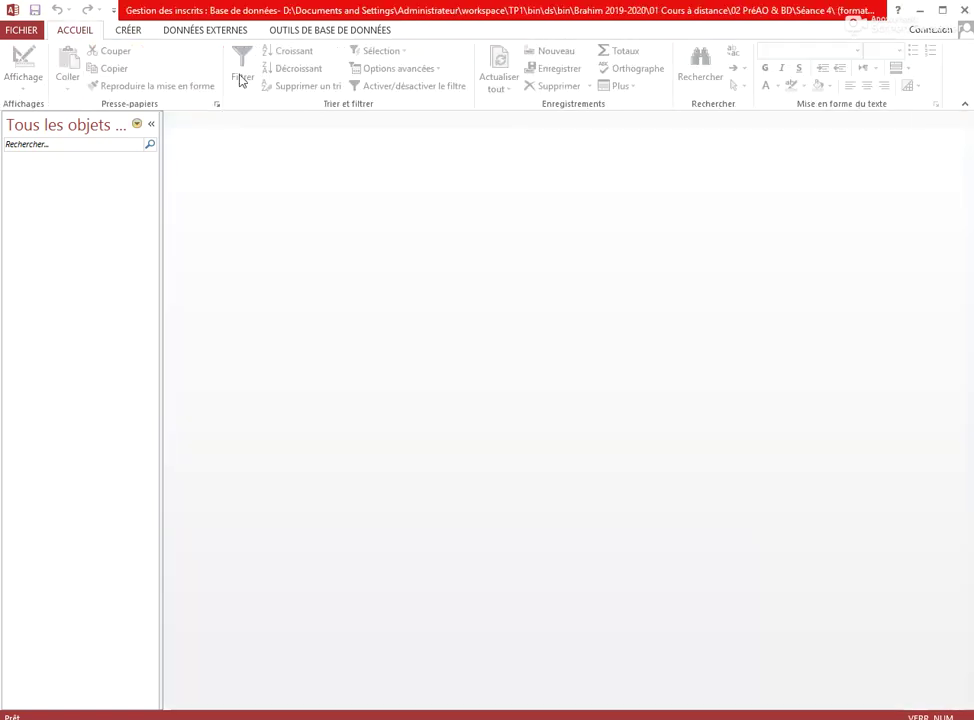
click(129, 31)
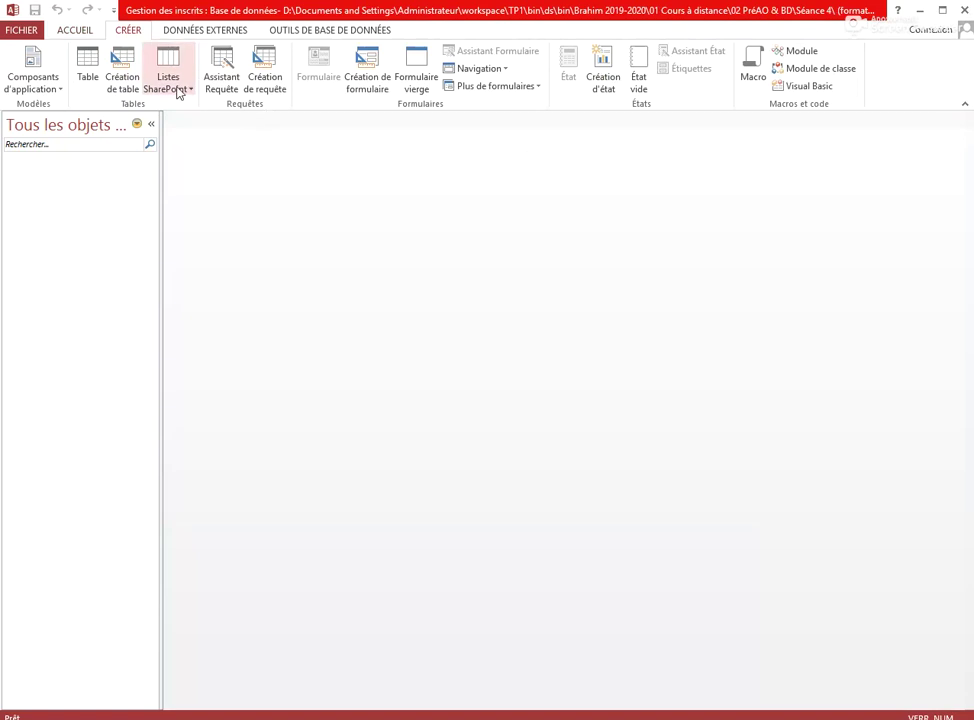
Start a new table in design view with a first field NumIns of type Numérique
click(122, 62)
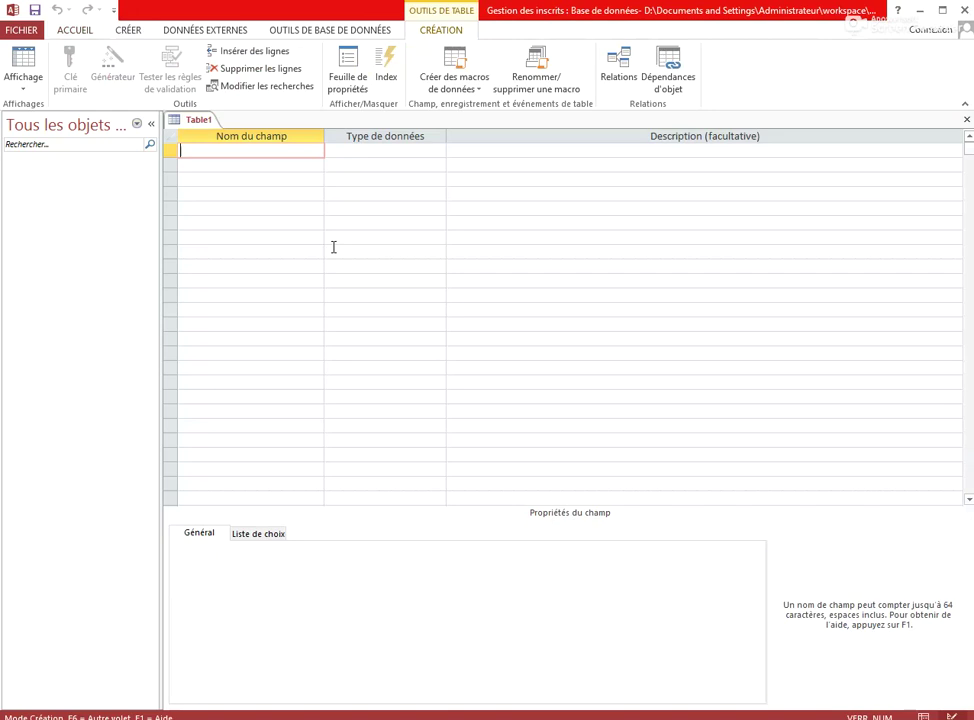
text(NumIns)
key(Tab)
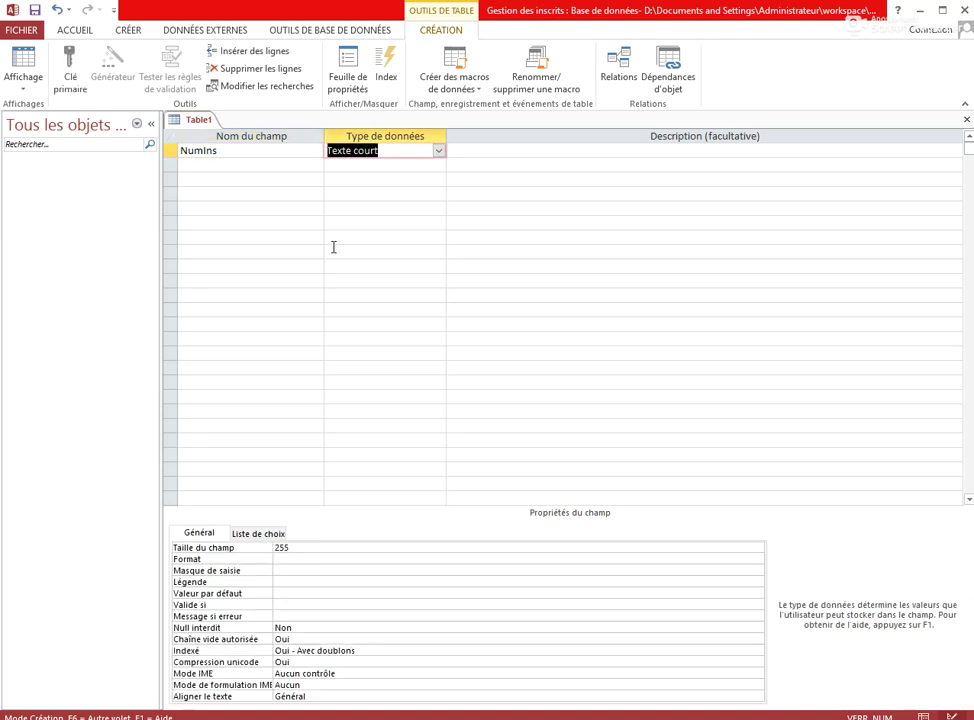
text(n)
key(Down)
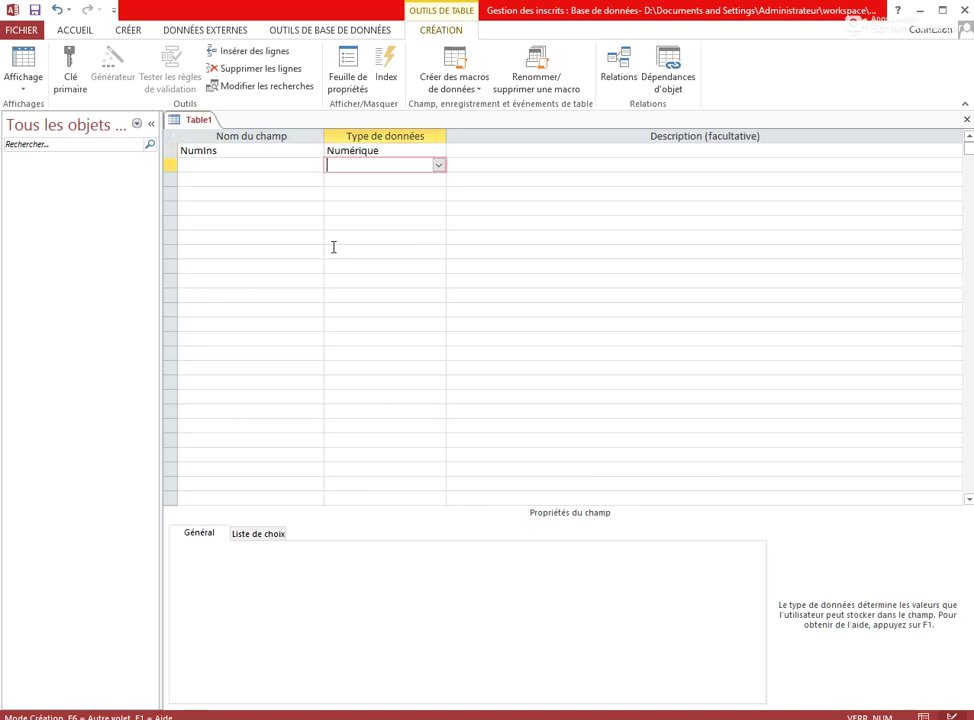
key(shift+Tab)
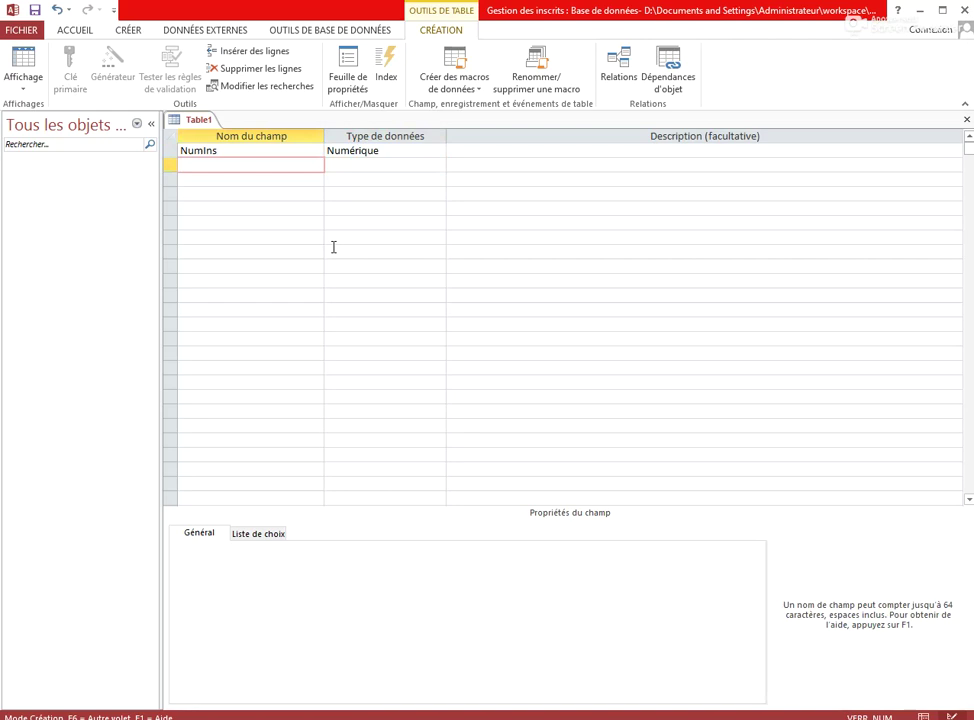
Add the fields Nom, Prénom and Filière, each of type Texte court
text(Nom)
key(Tab)
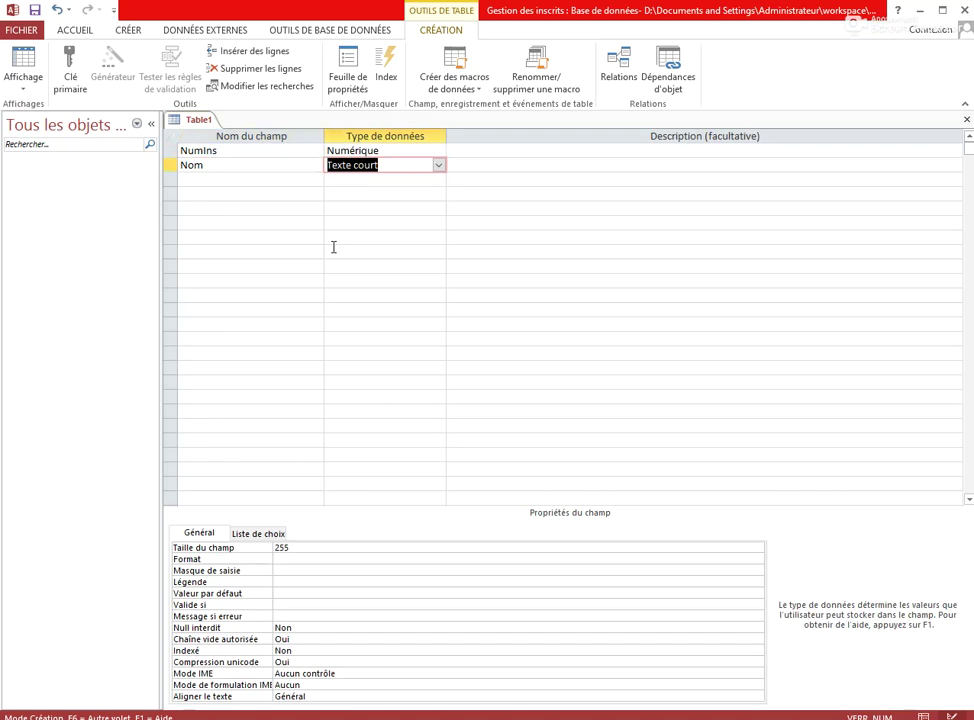
key(Down)
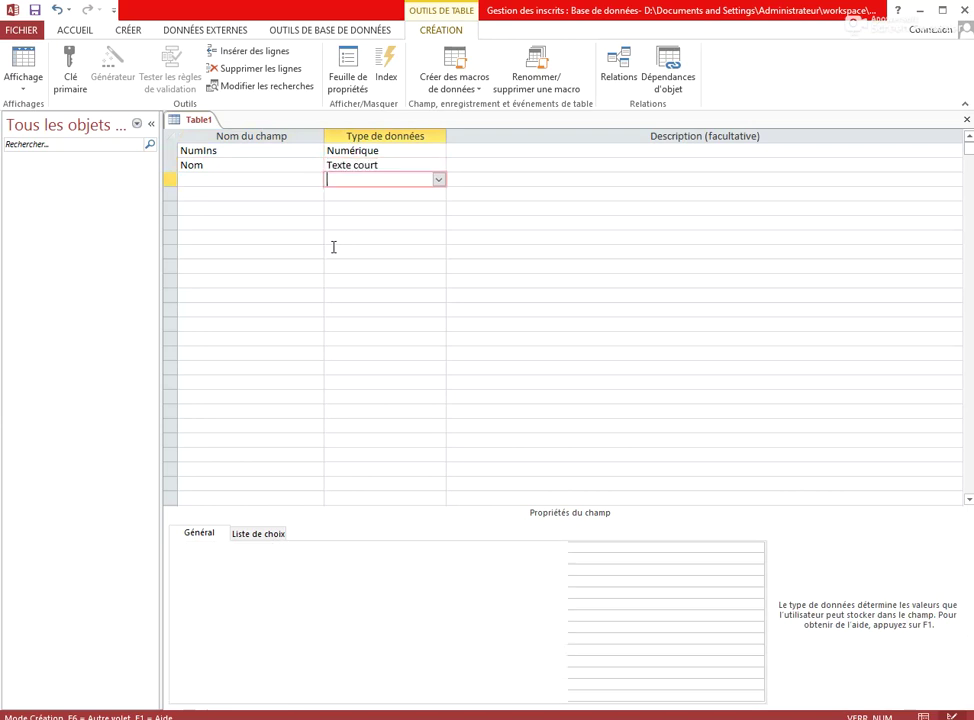
key(shift+Tab)
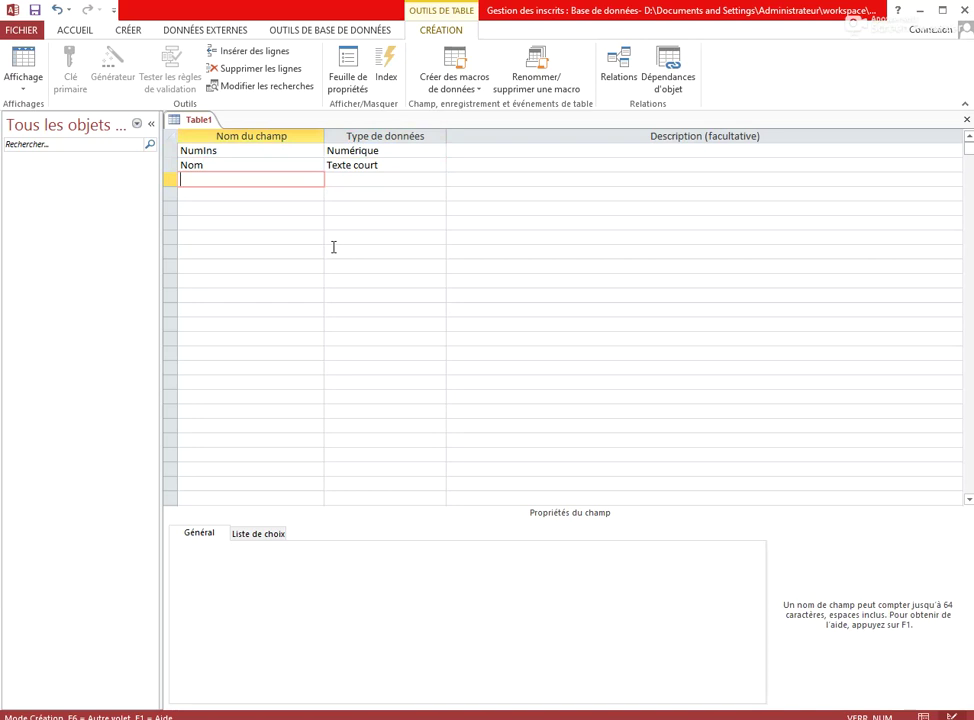
text(Prénom)
key(Tab)
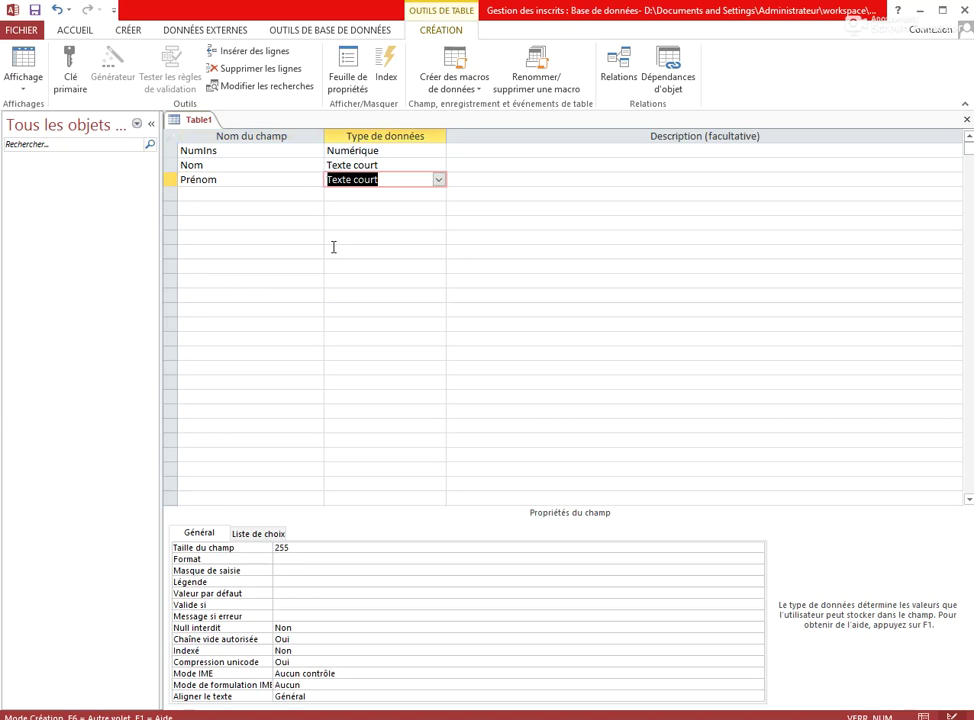
key(alt+Down)
key(Down)
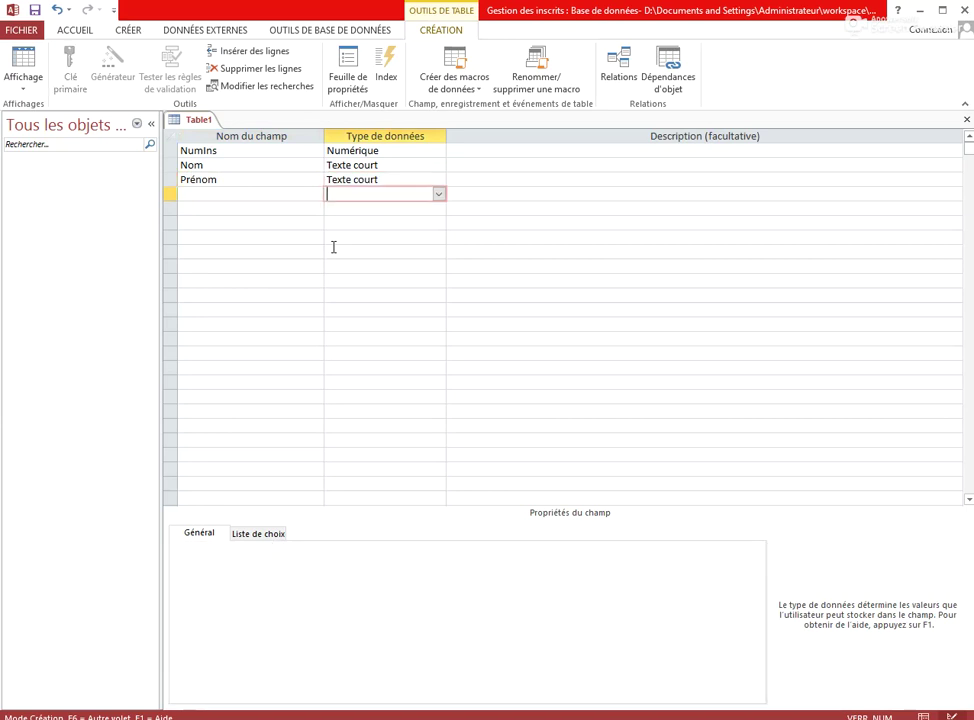
key(Left)
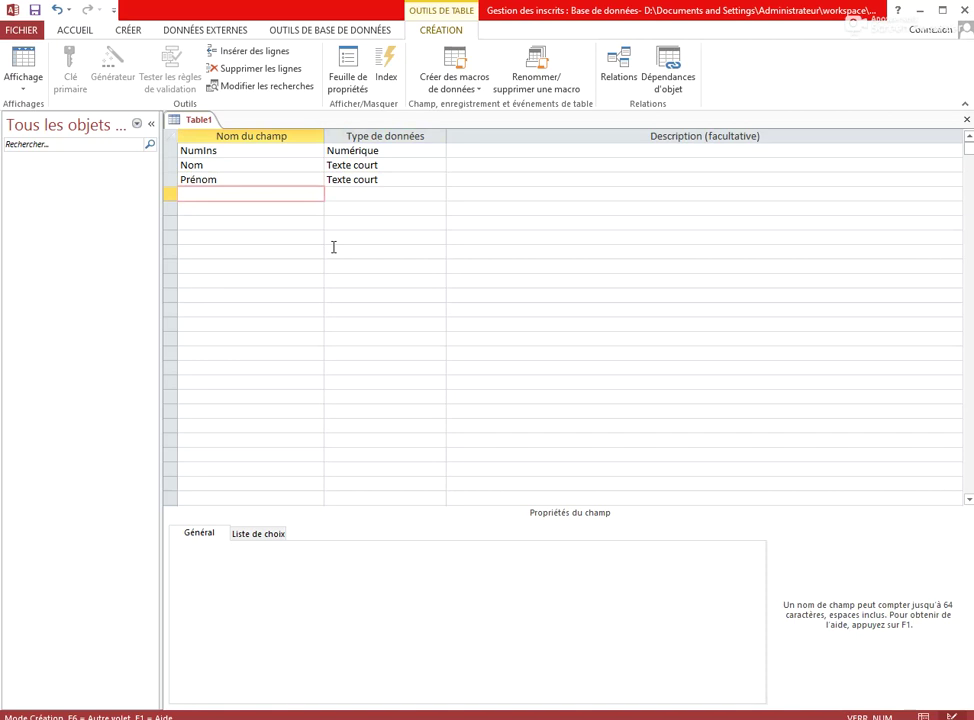
text(Filière)
key(Tab)
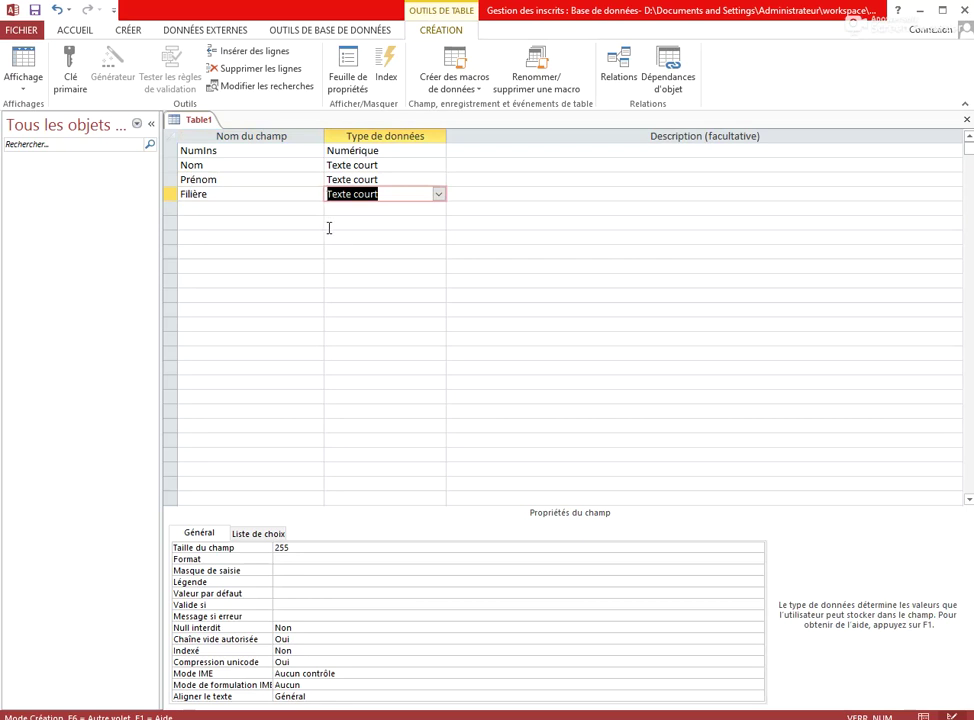
Launch the Liste de choix wizard for Filière, choosing to type the values yourself
click(438, 195)
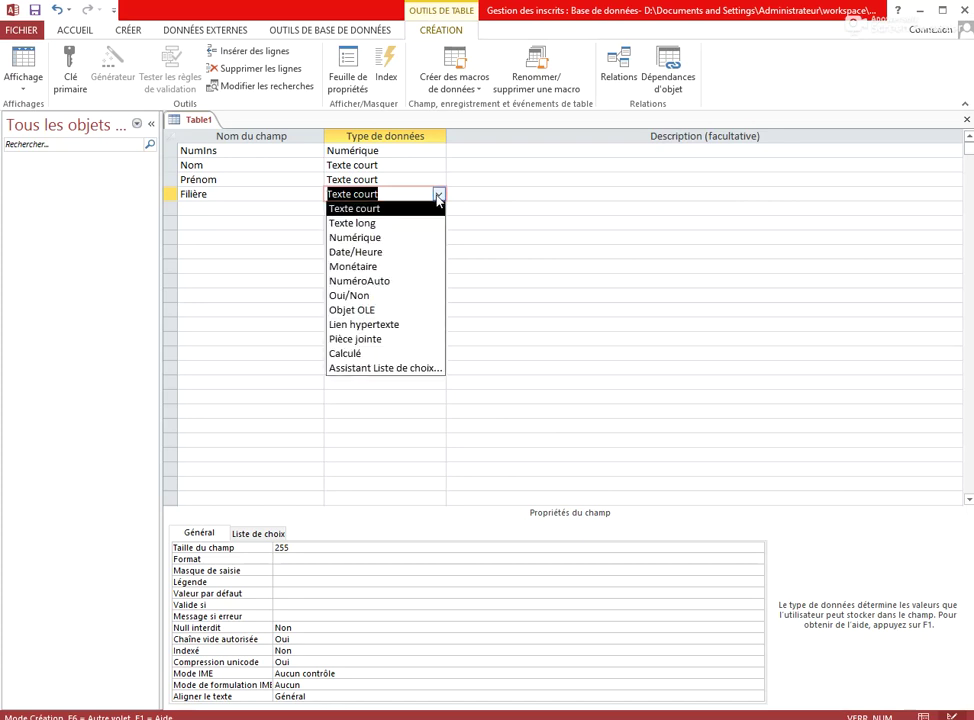
click(418, 368)
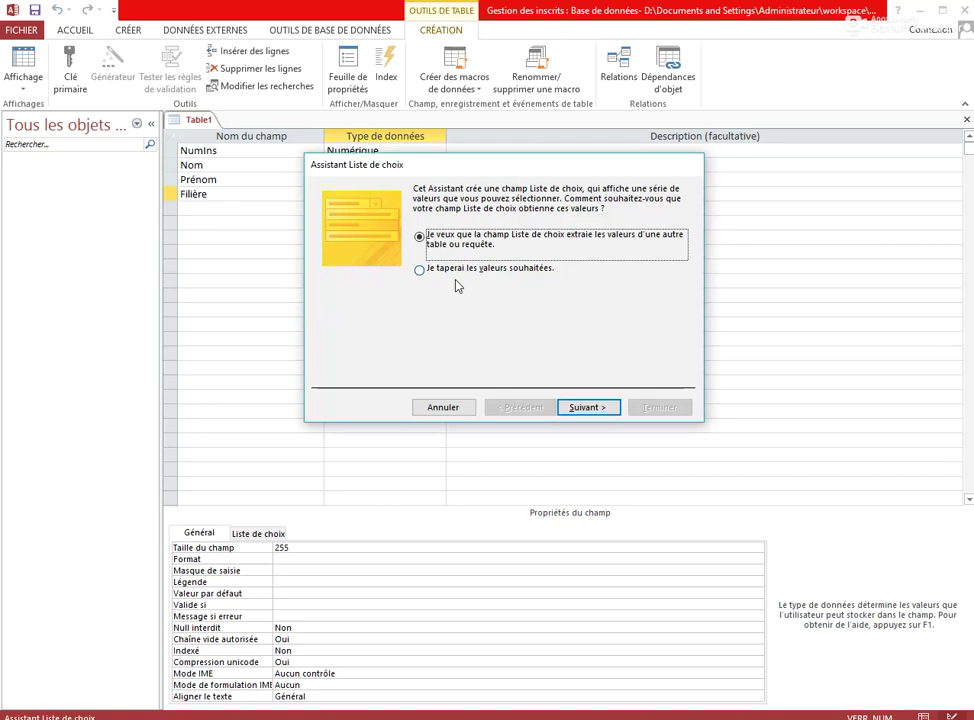
click(450, 270)
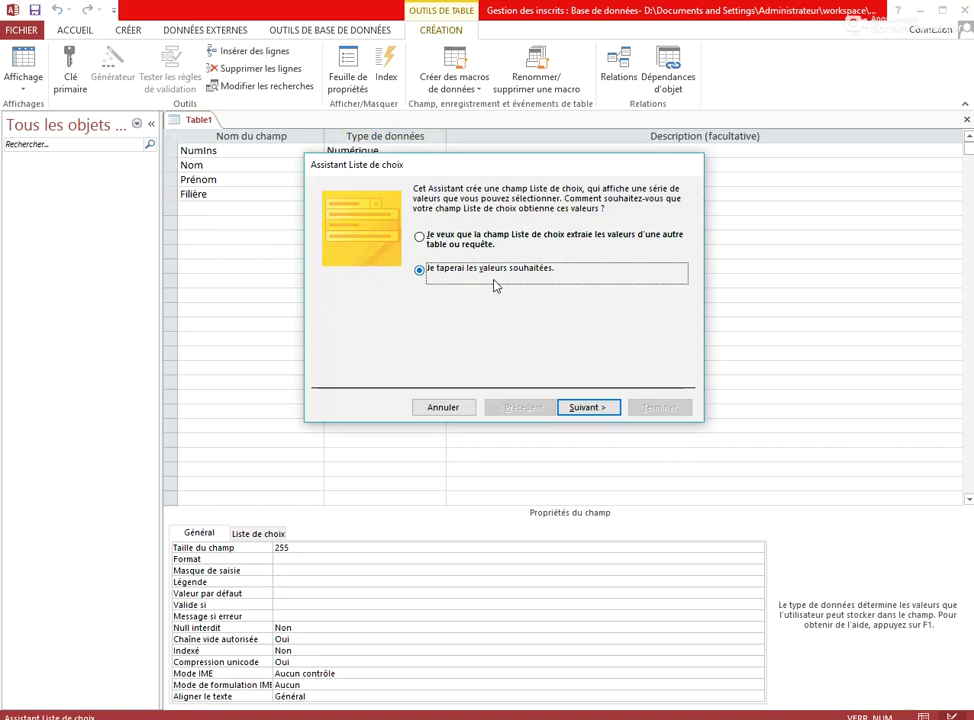
click(597, 409)
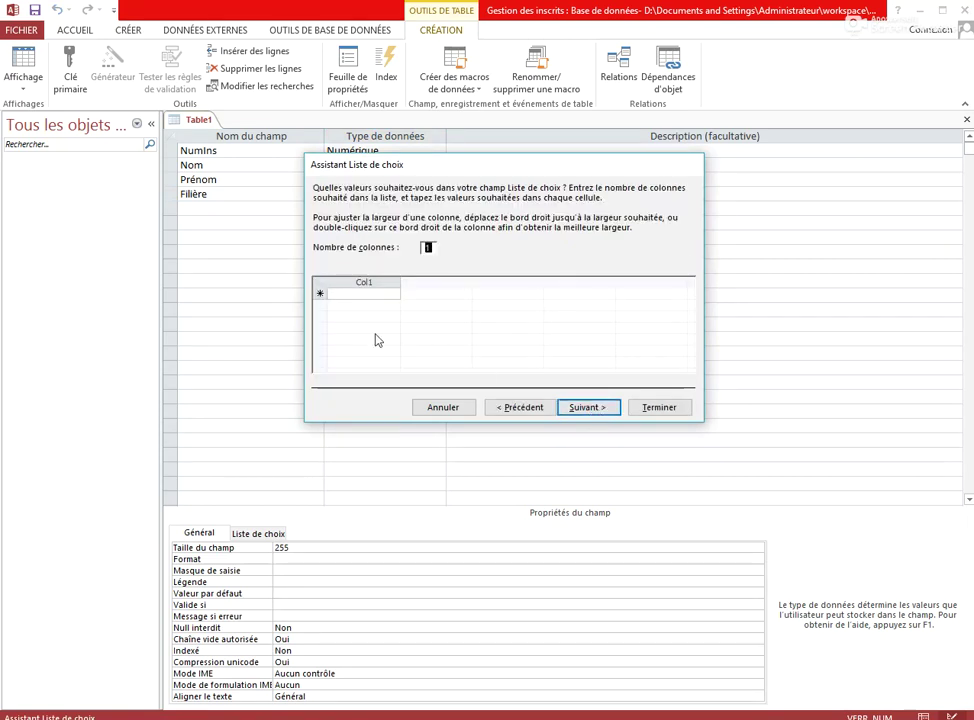
Enter TSGE, TSFC, TGI and TSDI as the list values and finish the wizard
click(378, 292)
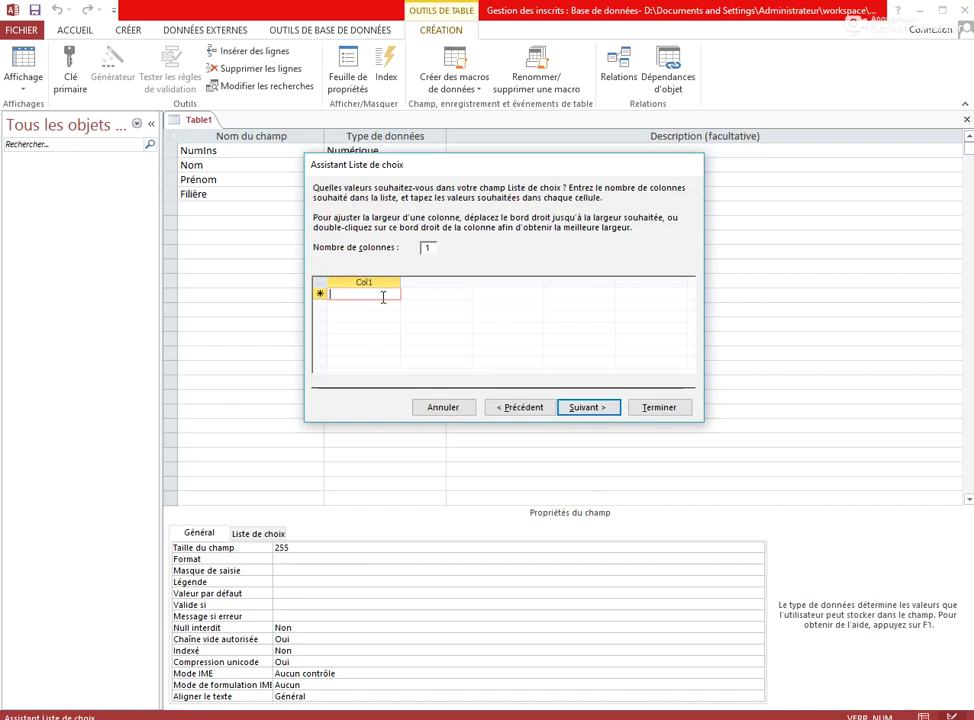
text(TSGE)
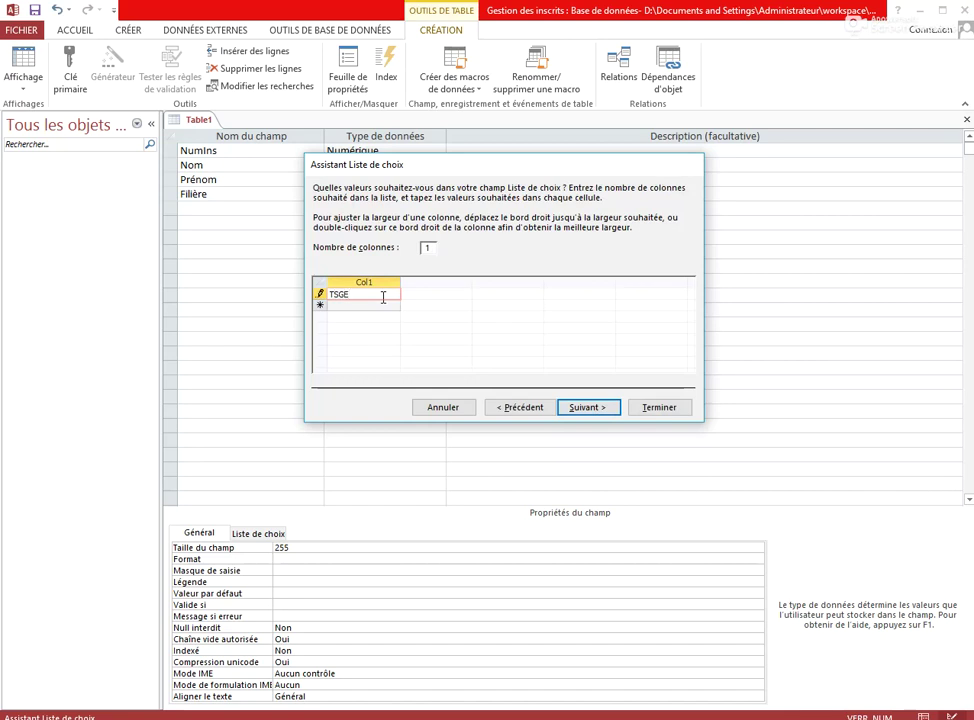
key(Return)
text(TSFC)
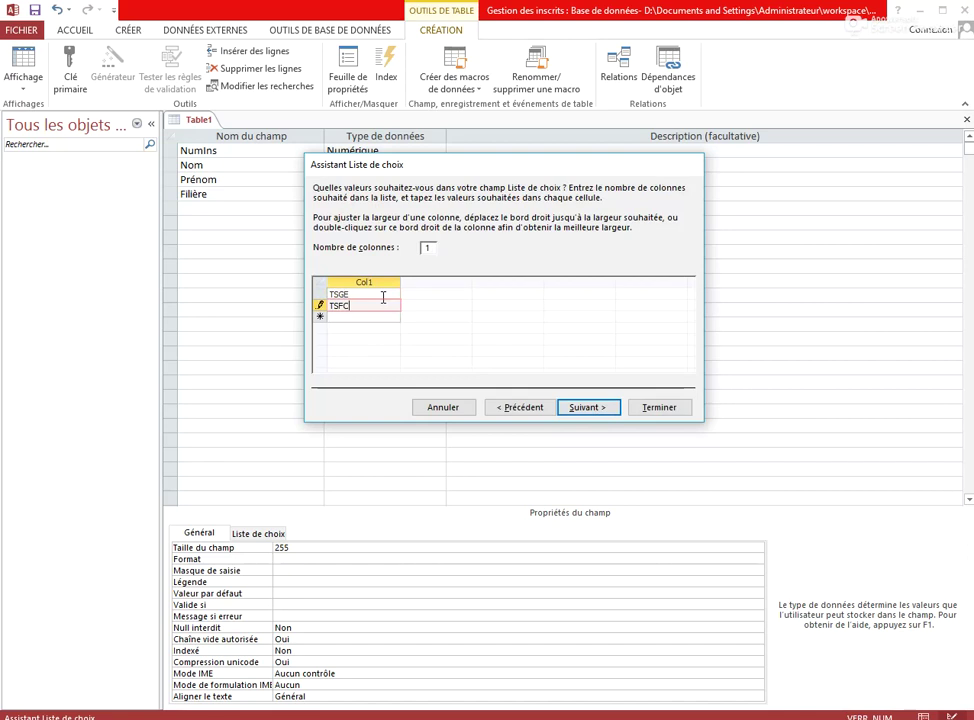
key(Return)
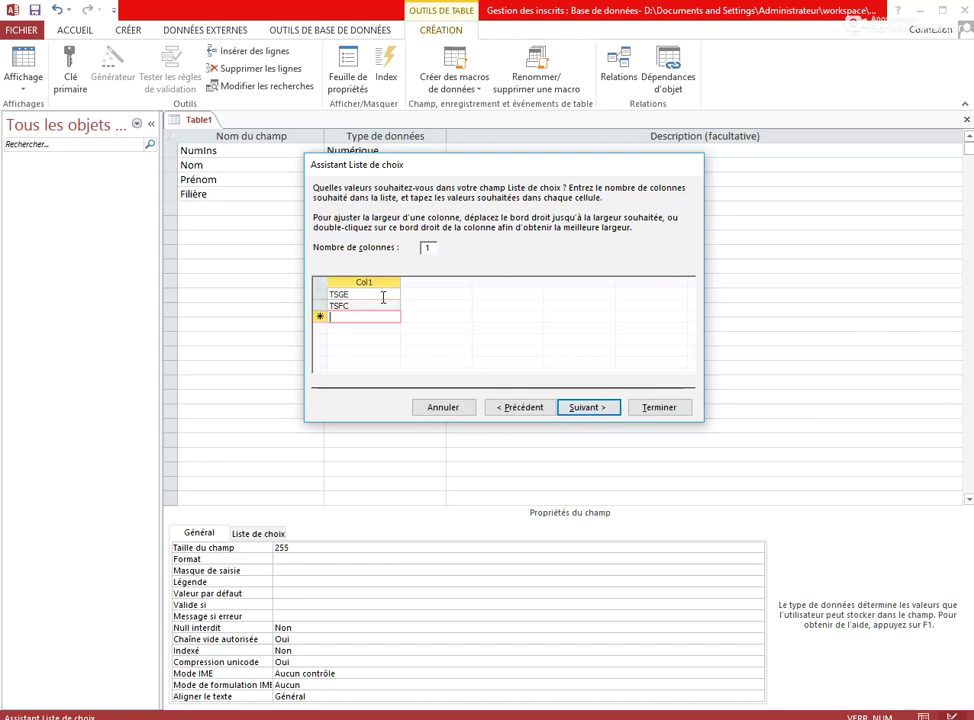
text(TG)
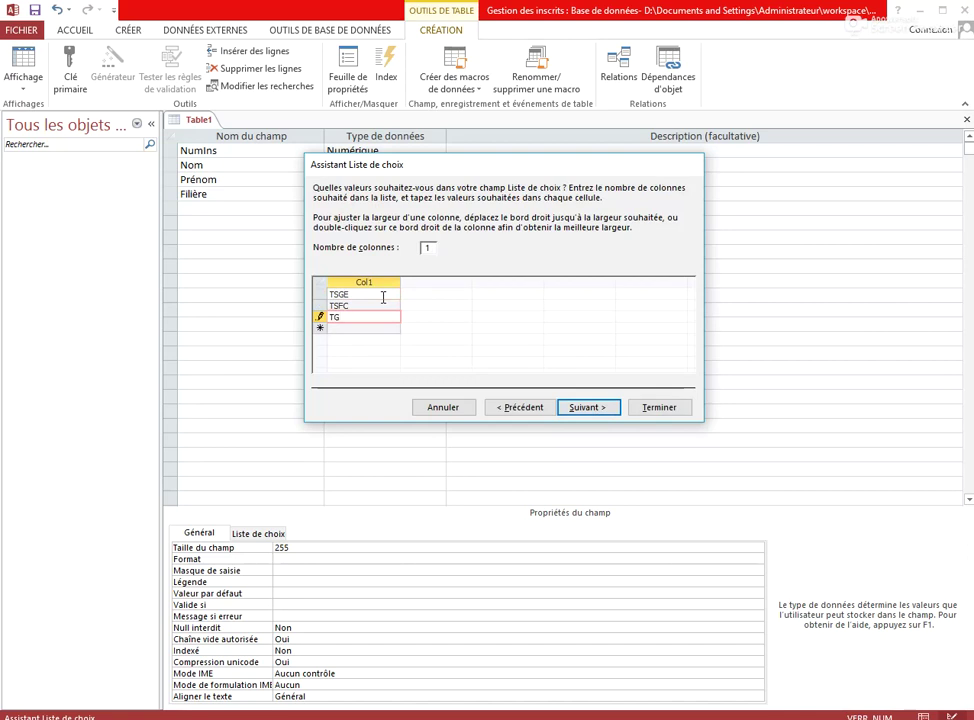
text(I)
key(Return)
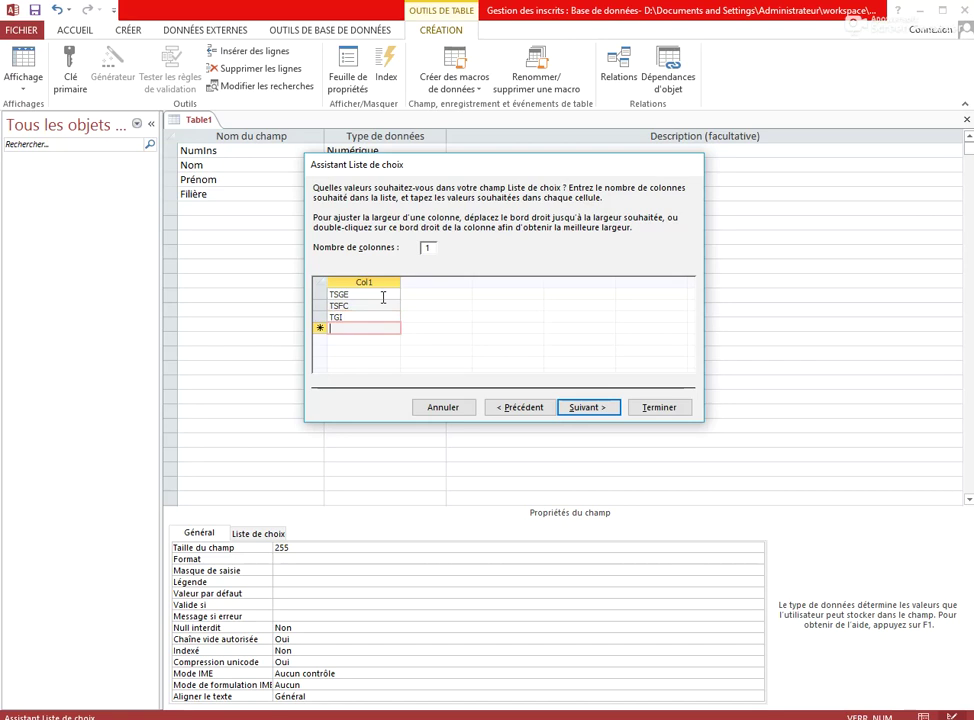
text(TSDI)
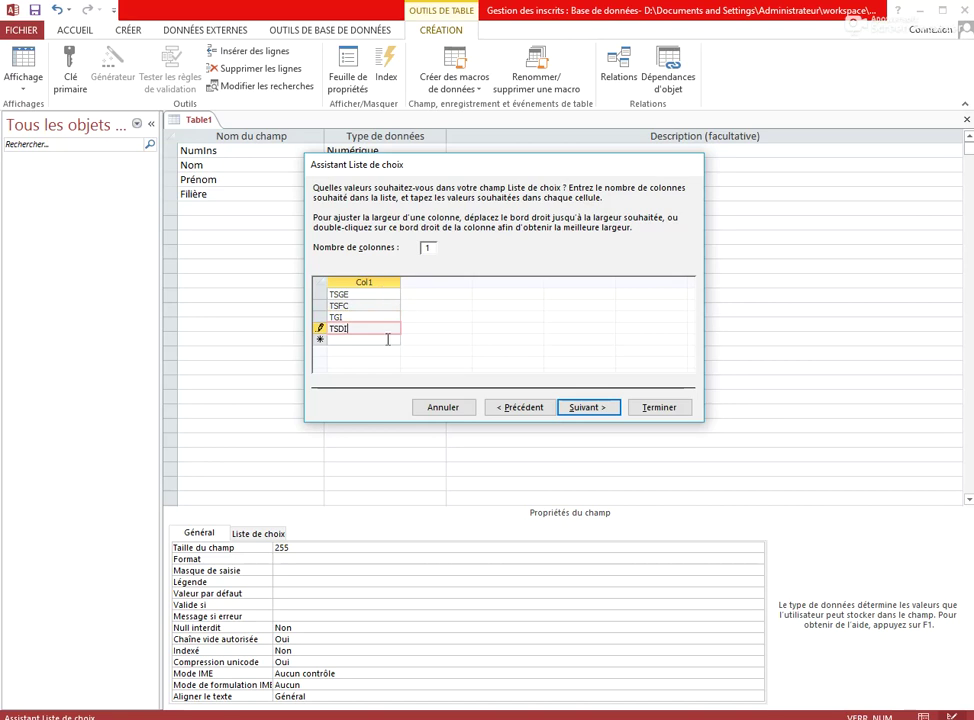
click(579, 410)
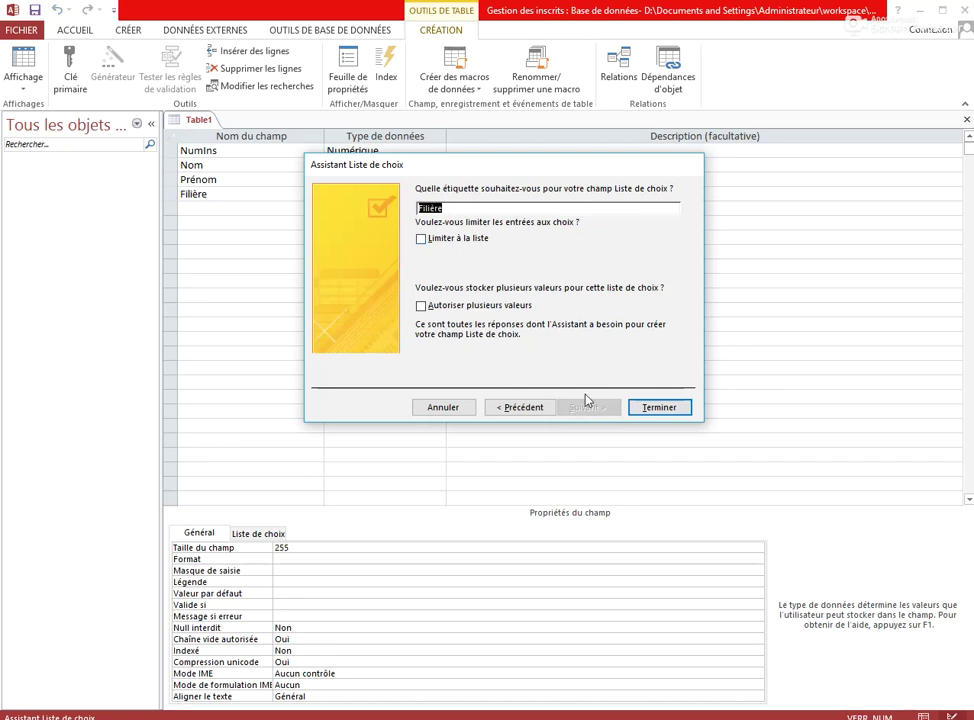
click(656, 407)
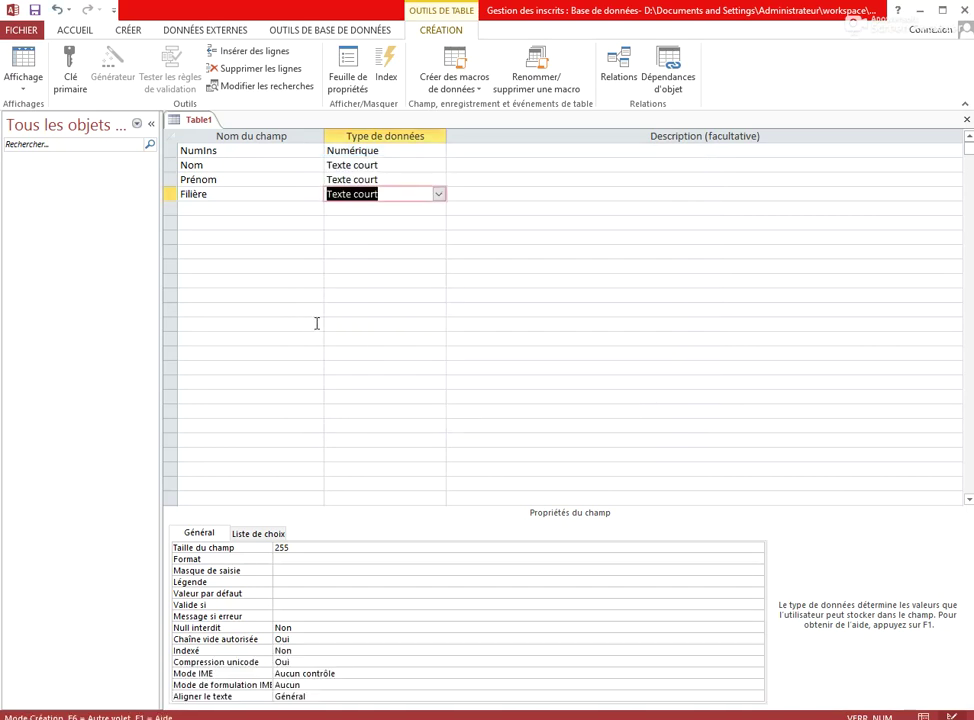
Select the NumIns row and set it as the primary key with Clé primaire
click(232, 154)
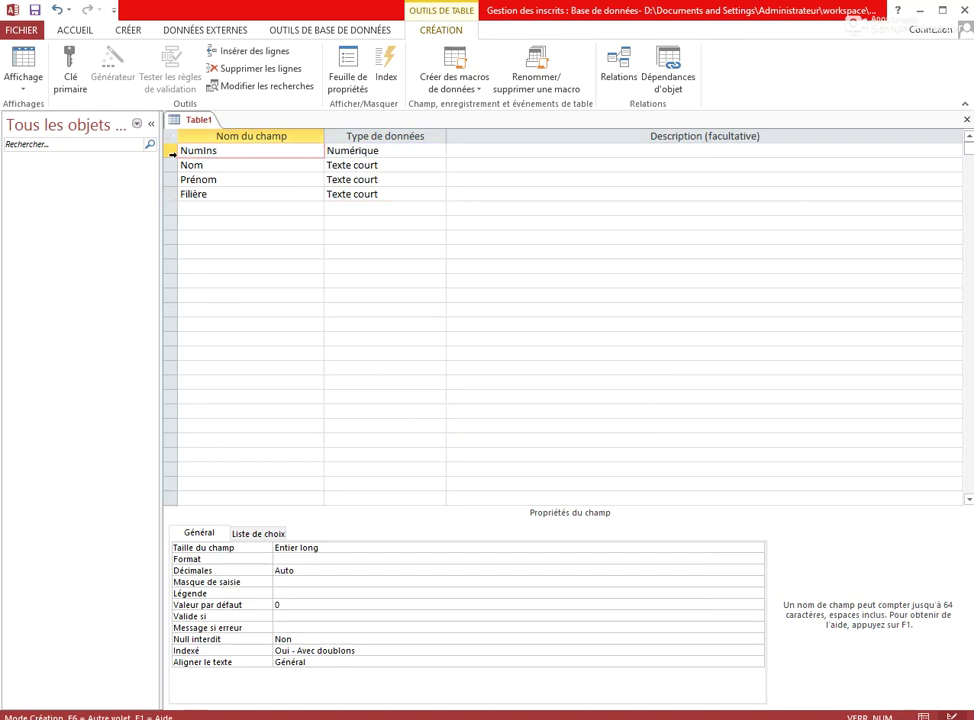
click(171, 151)
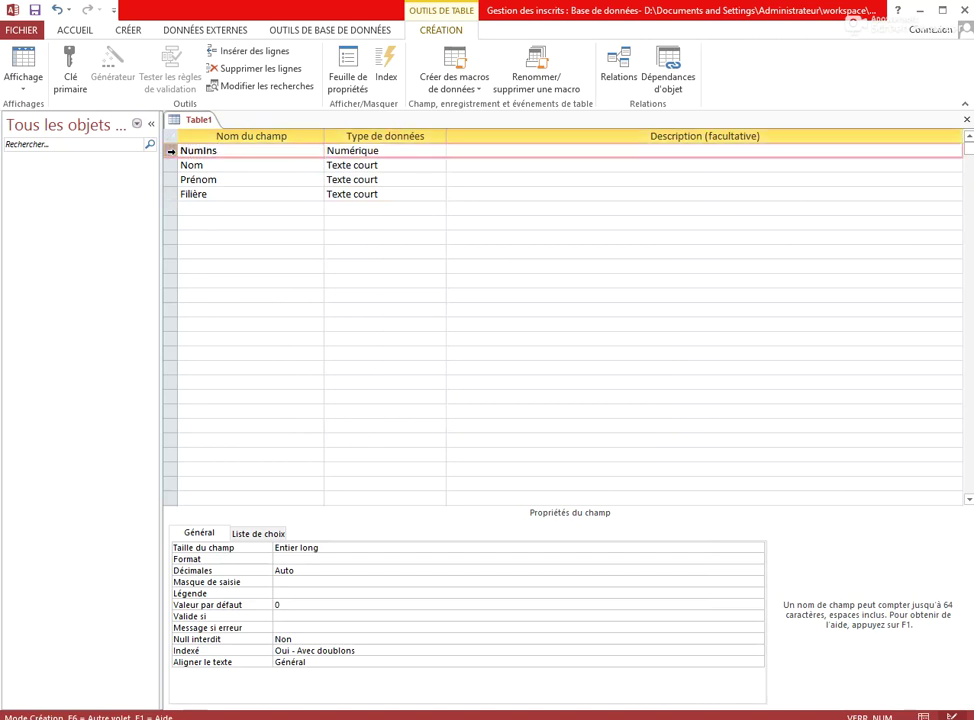
click(68, 75)
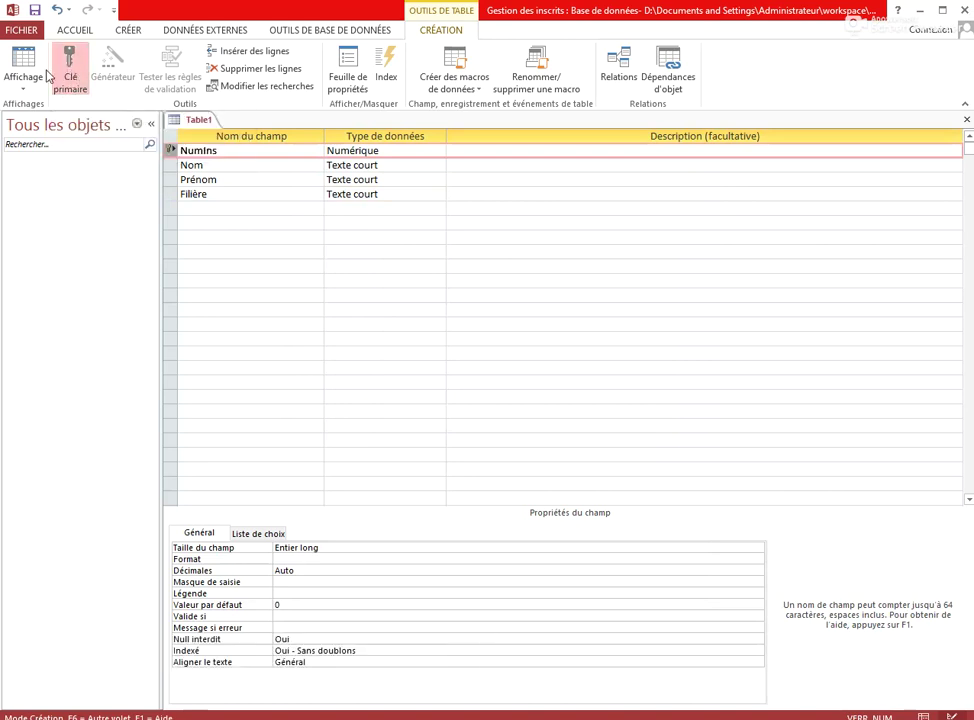
Switch to datasheet view, saving the table under the name 'Table inscrits'
click(23, 60)
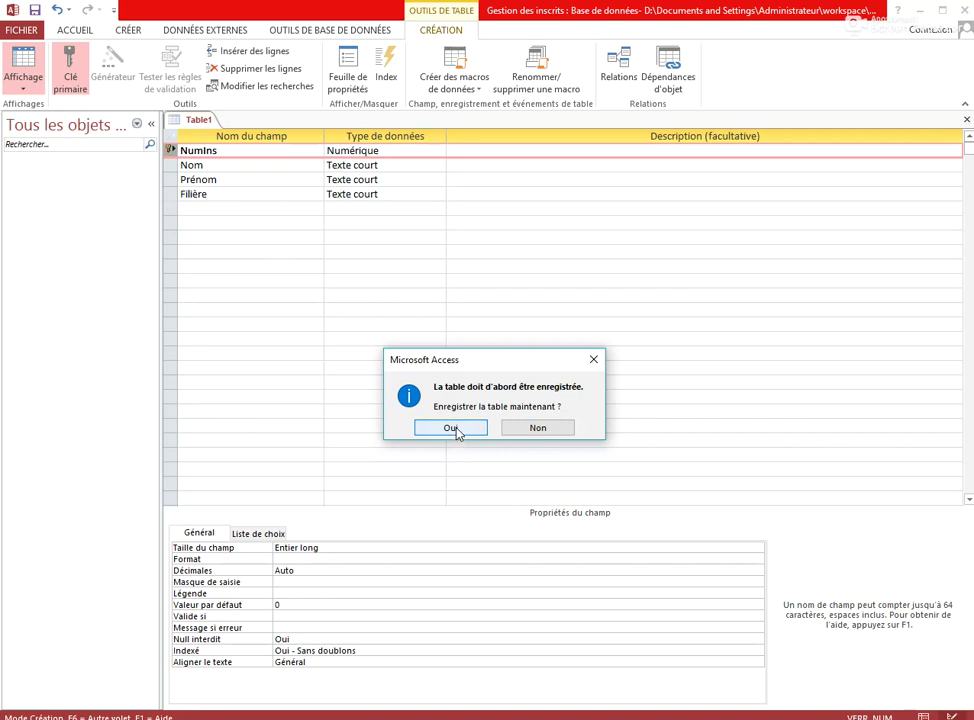
click(450, 428)
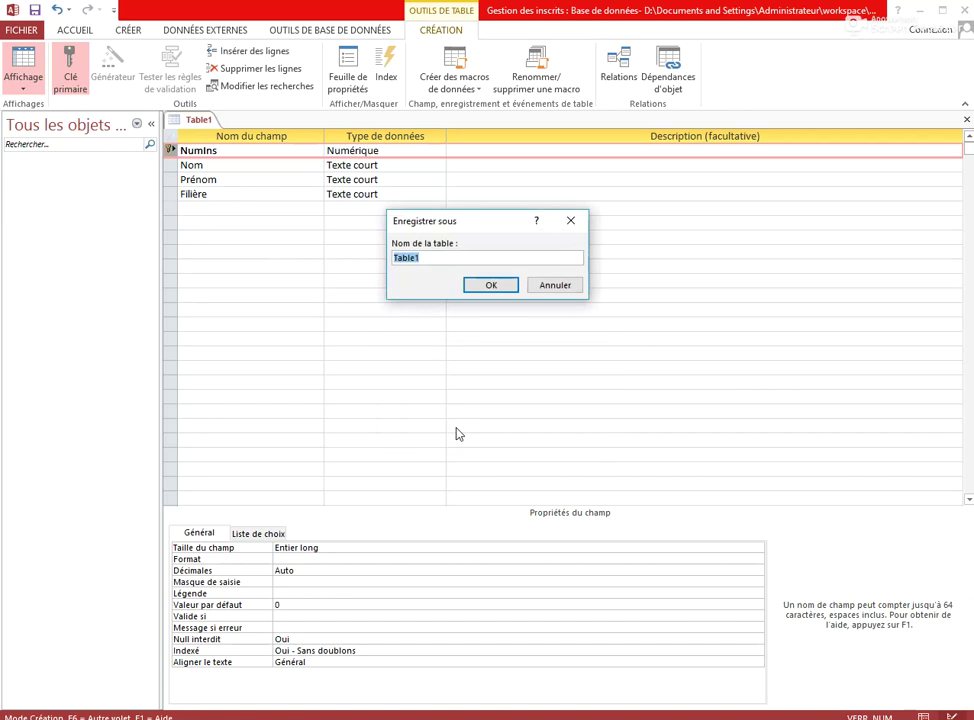
key(BackSpace)
text(Table inscrits)
click(496, 286)
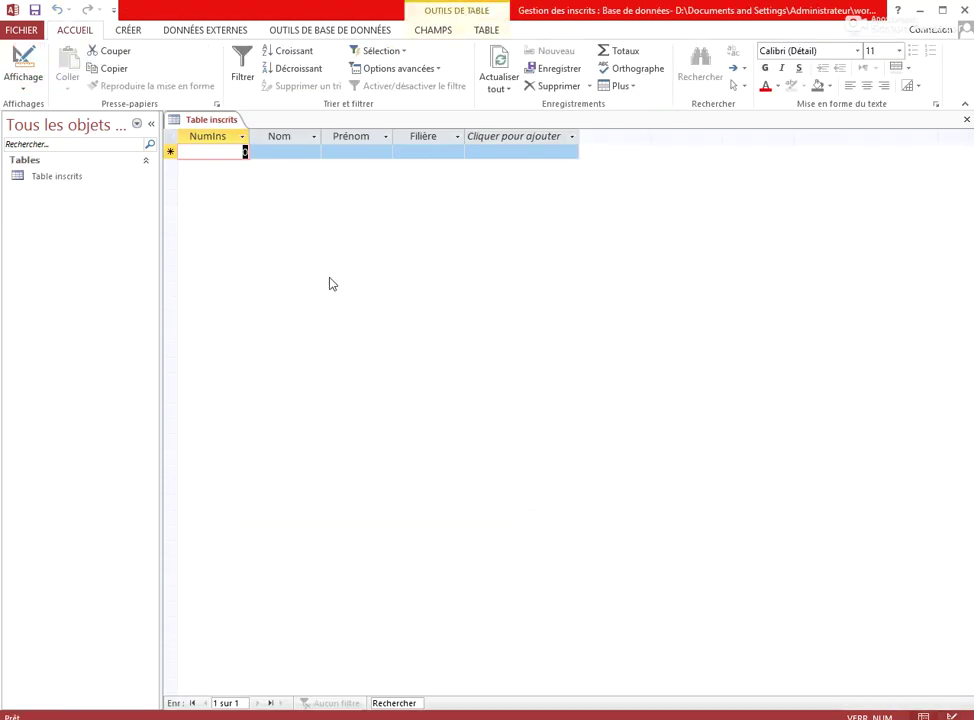
Enter NumIns 1 and the student's surname in the first record
text(1)
key(Tab)
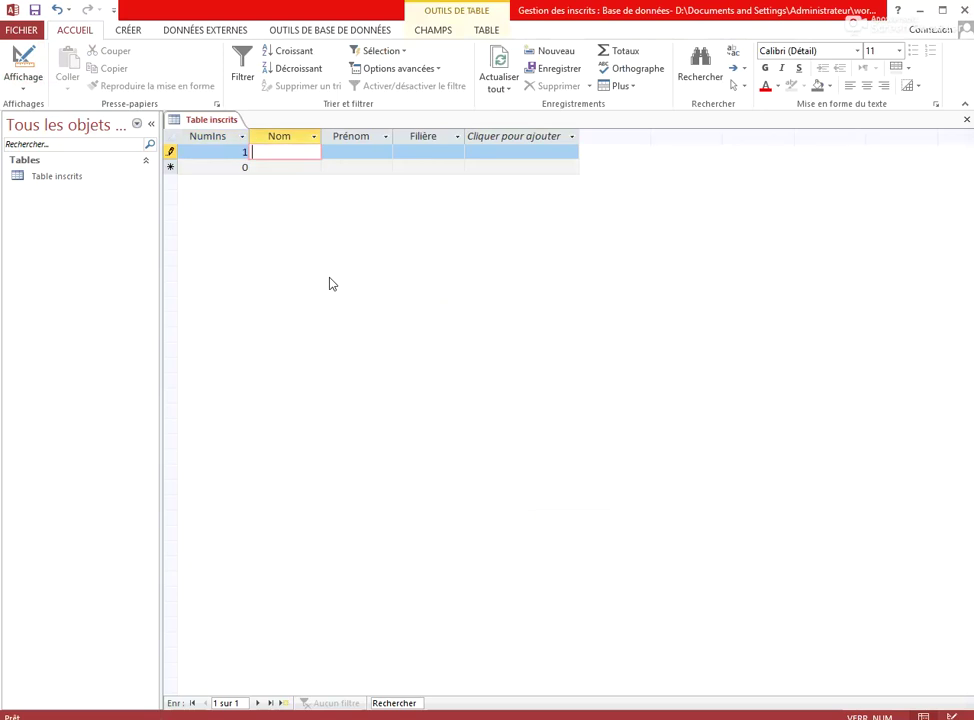
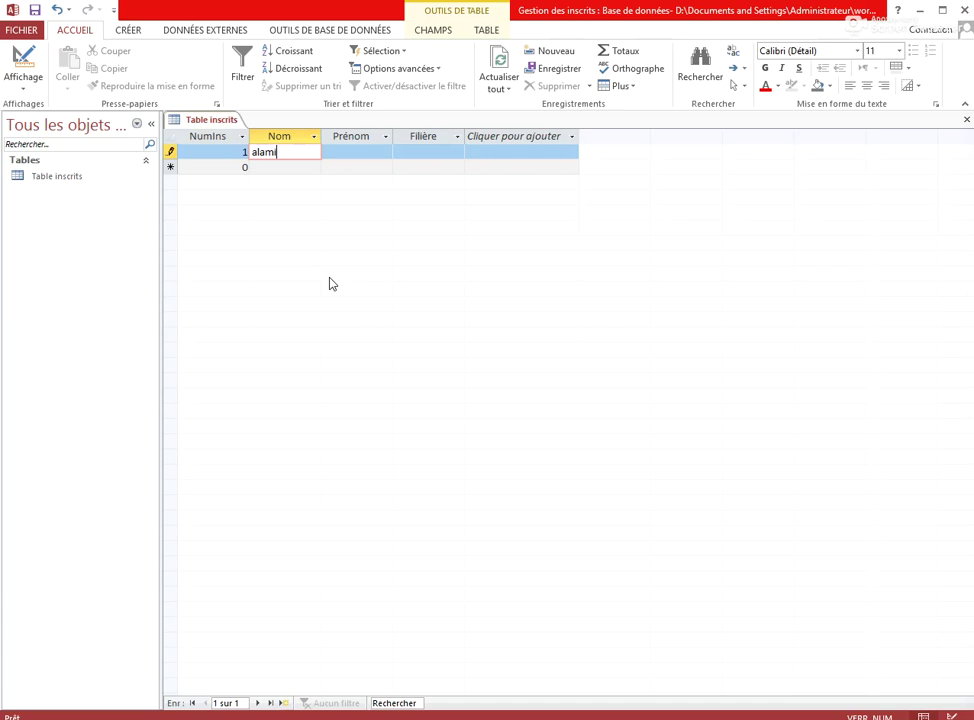
key(Tab)
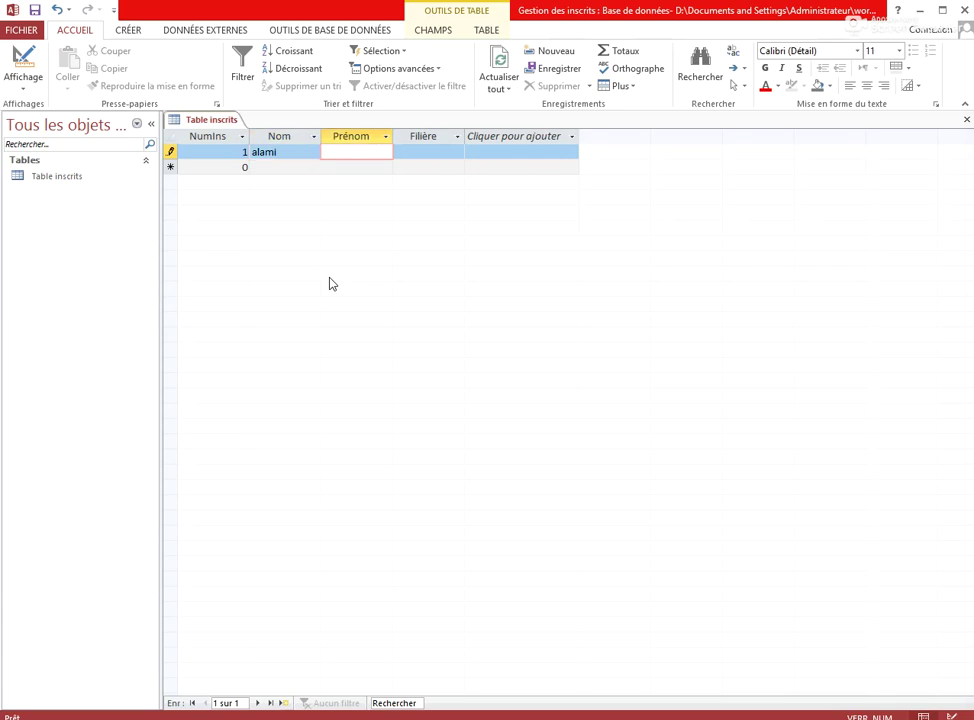
key(Tab)
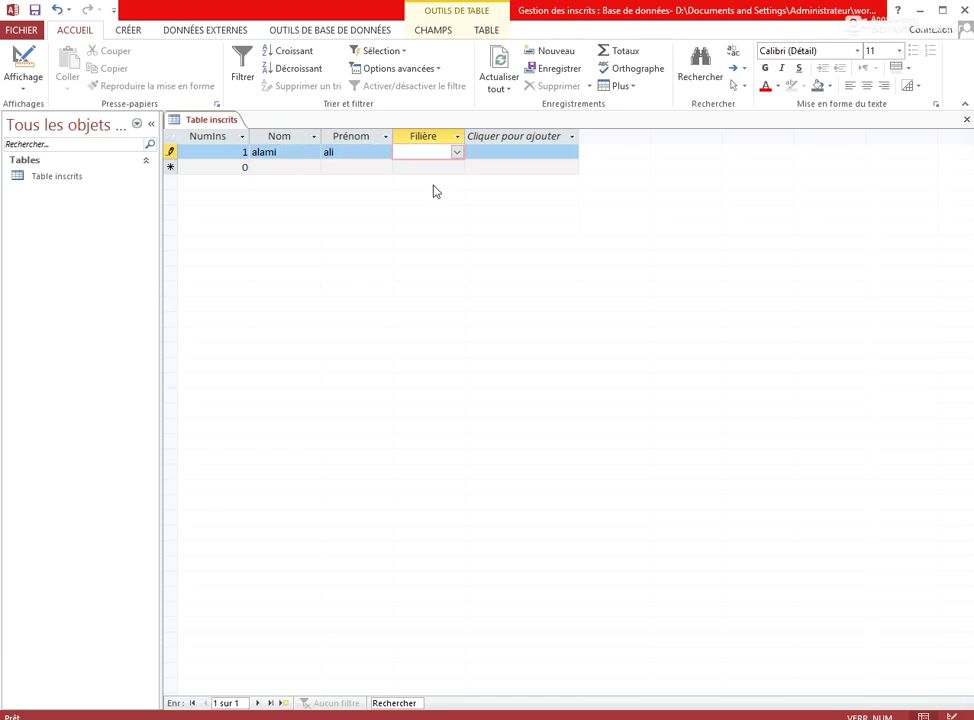
Choose TSGE as the first record's Filière and save the record
click(457, 153)
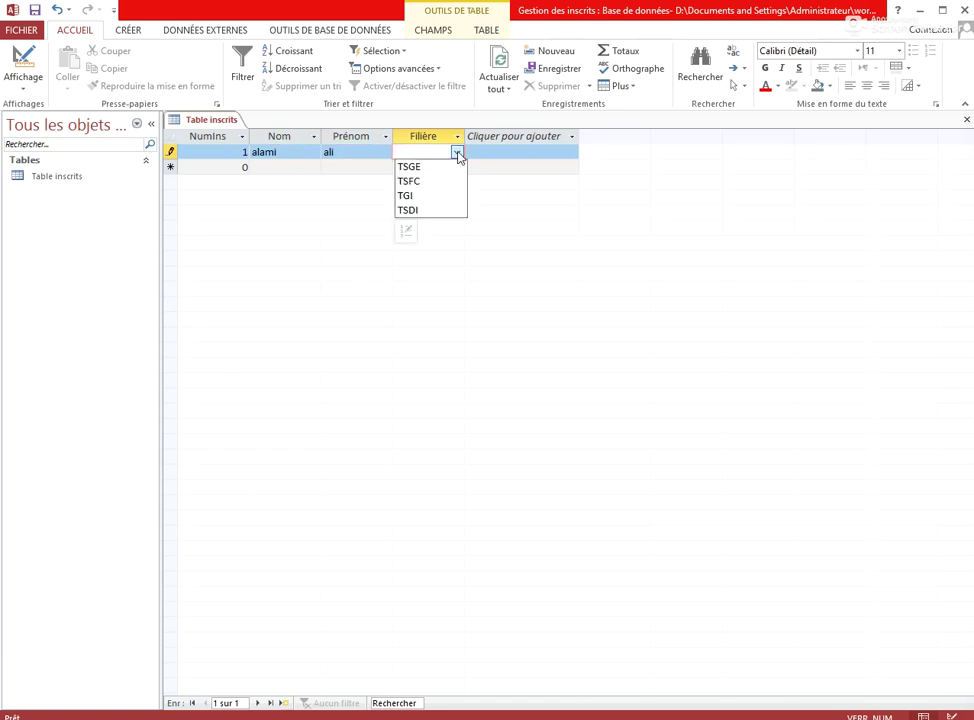
click(437, 166)
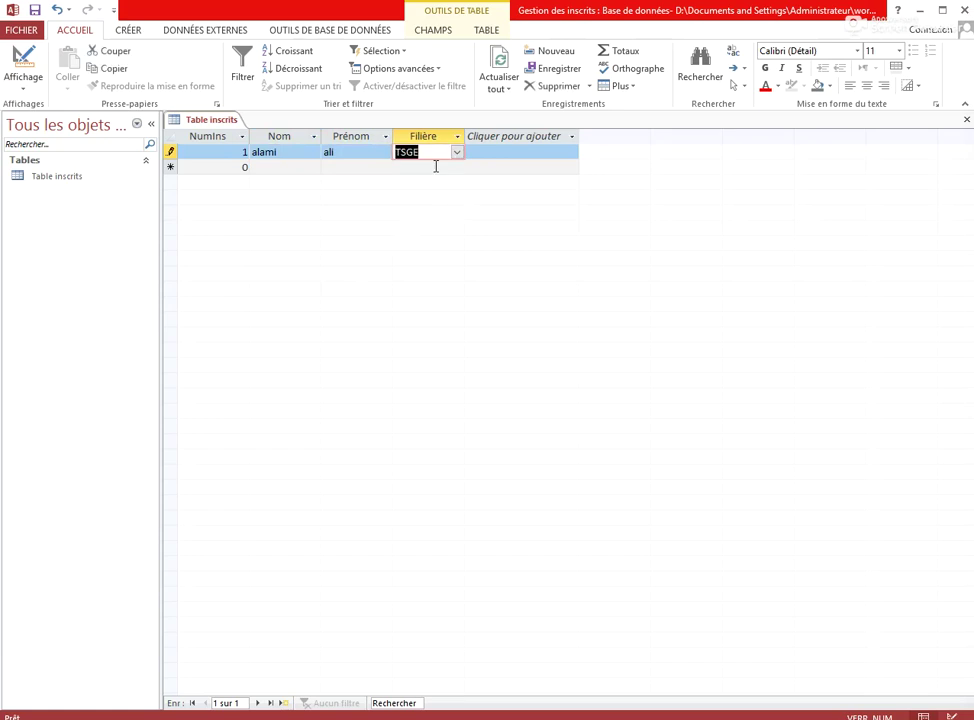
click(457, 153)
click(457, 154)
click(457, 154)
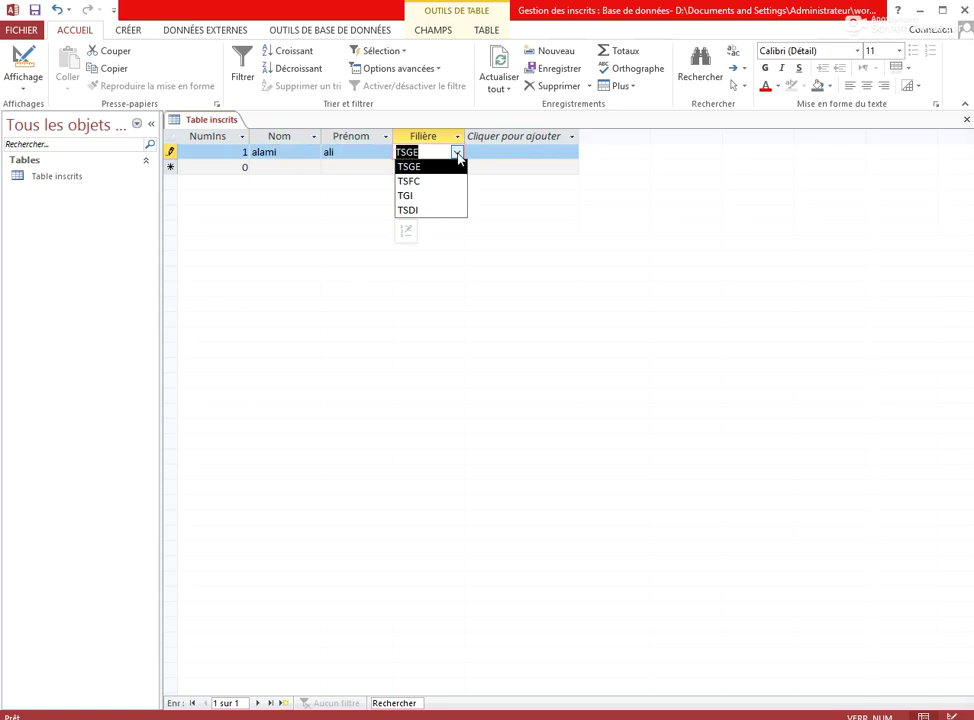
click(457, 154)
click(457, 154)
click(457, 154)
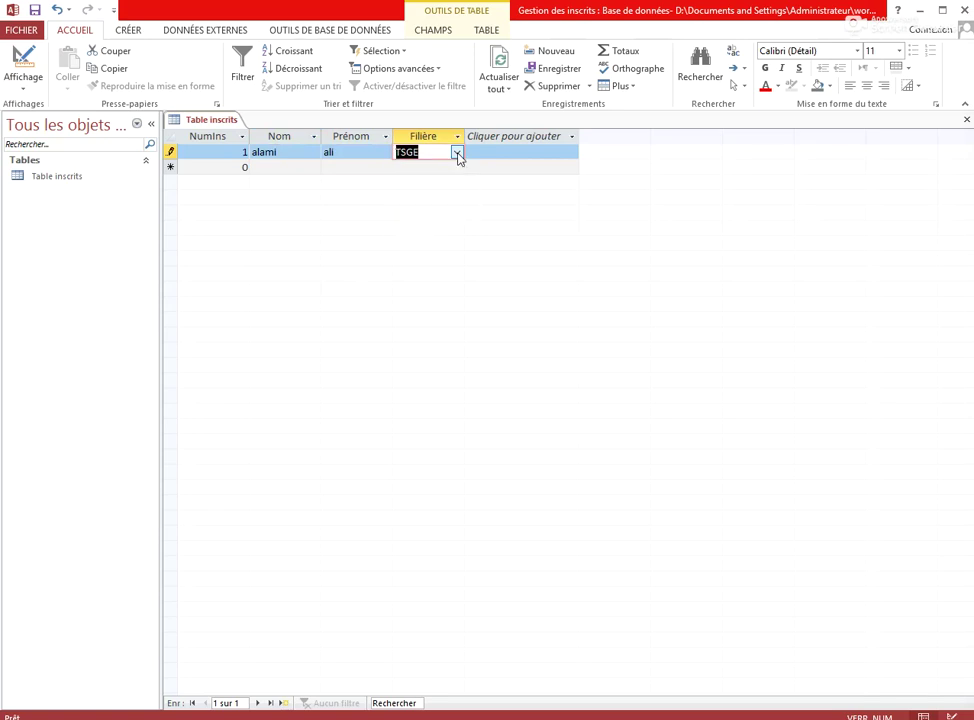
key(Tab)
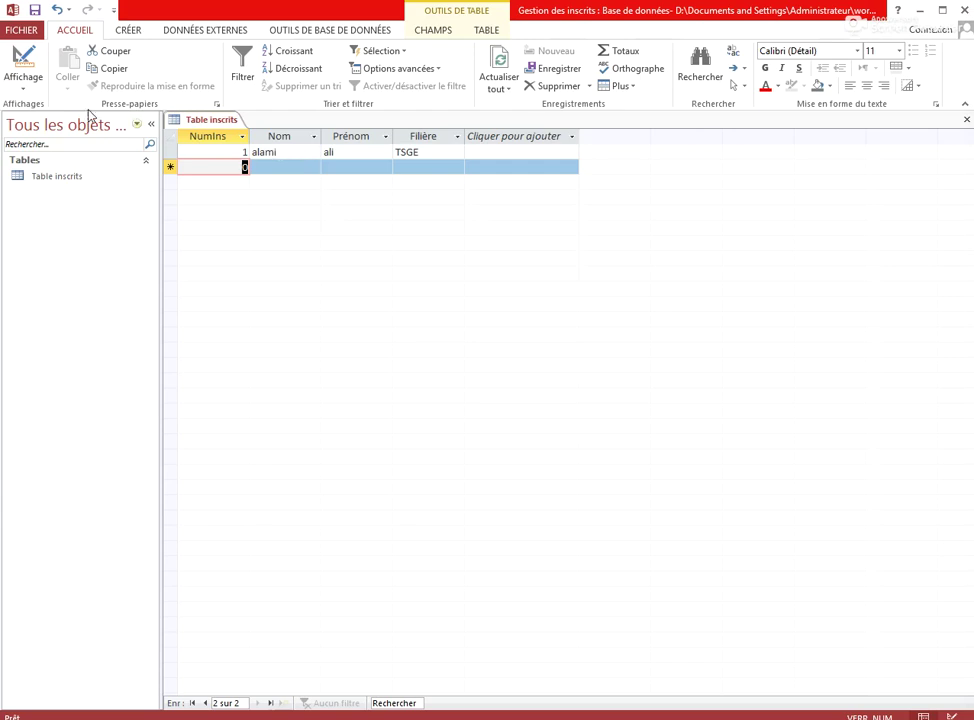
In design view, set the Nom field's Format property to >
click(26, 61)
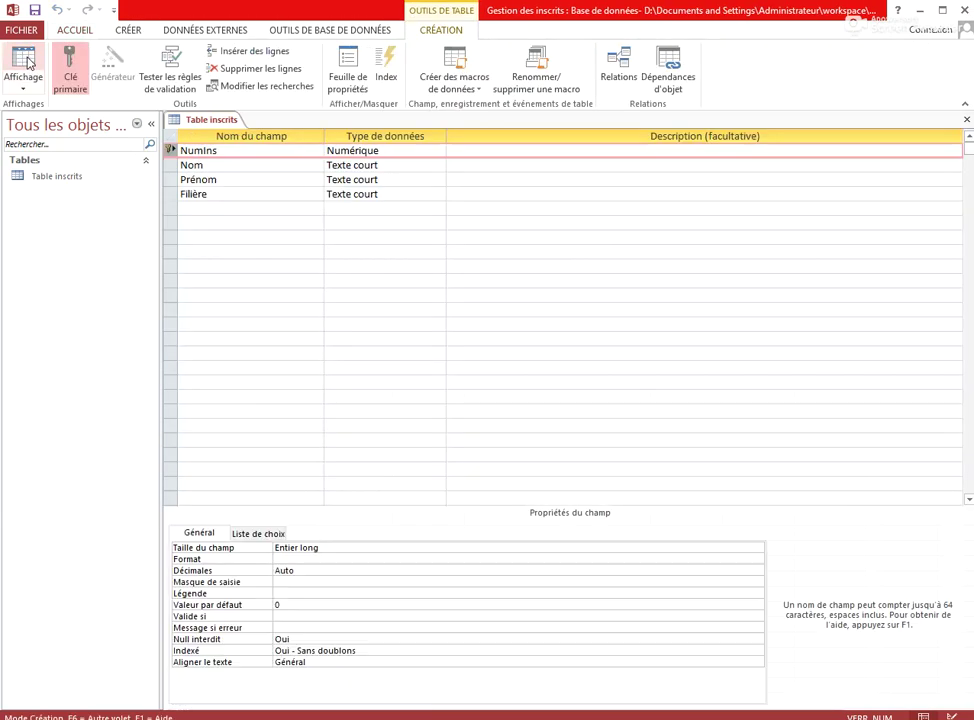
click(260, 166)
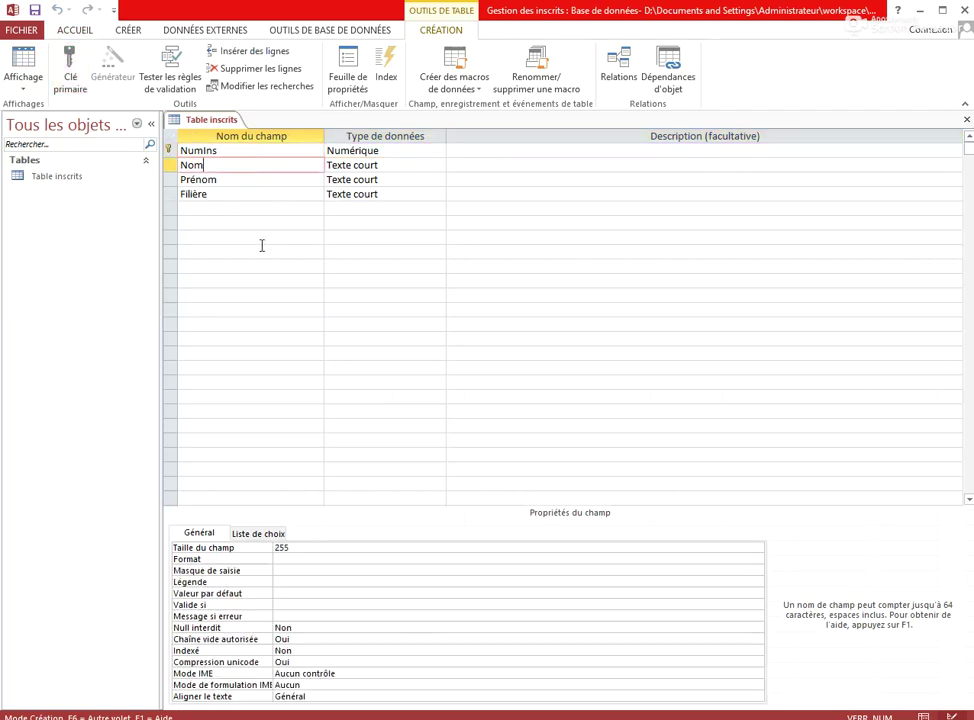
click(293, 559)
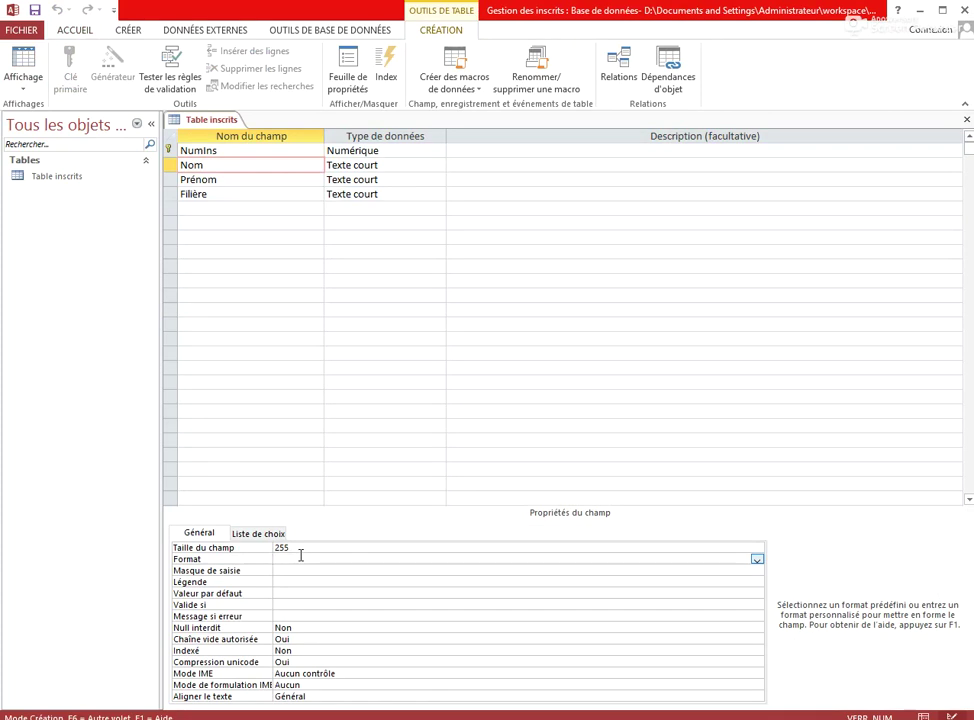
text(>)
Set Prénom's Masque de saisie to >L< followed by a string of ? characters
click(247, 180)
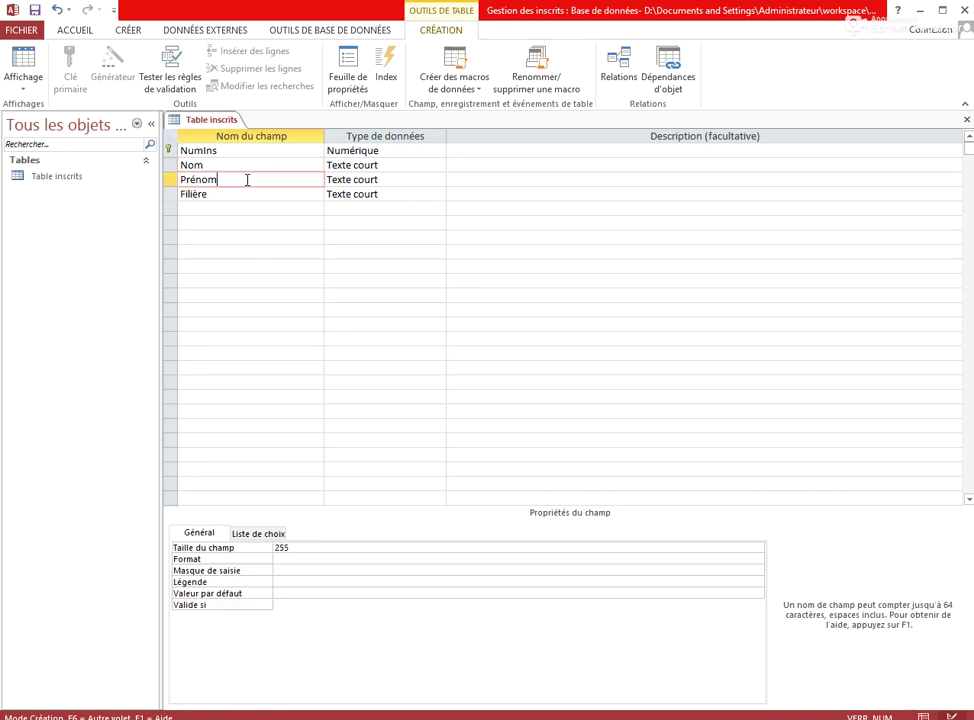
click(296, 571)
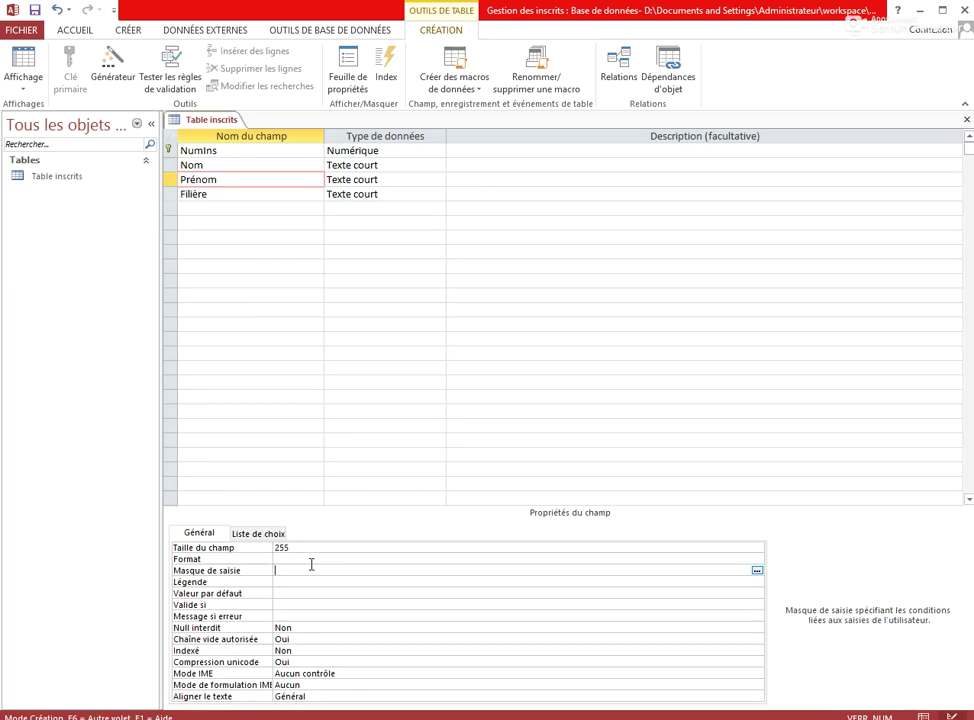
text(>L)
text(<)
text(????????????????)
key(Return)
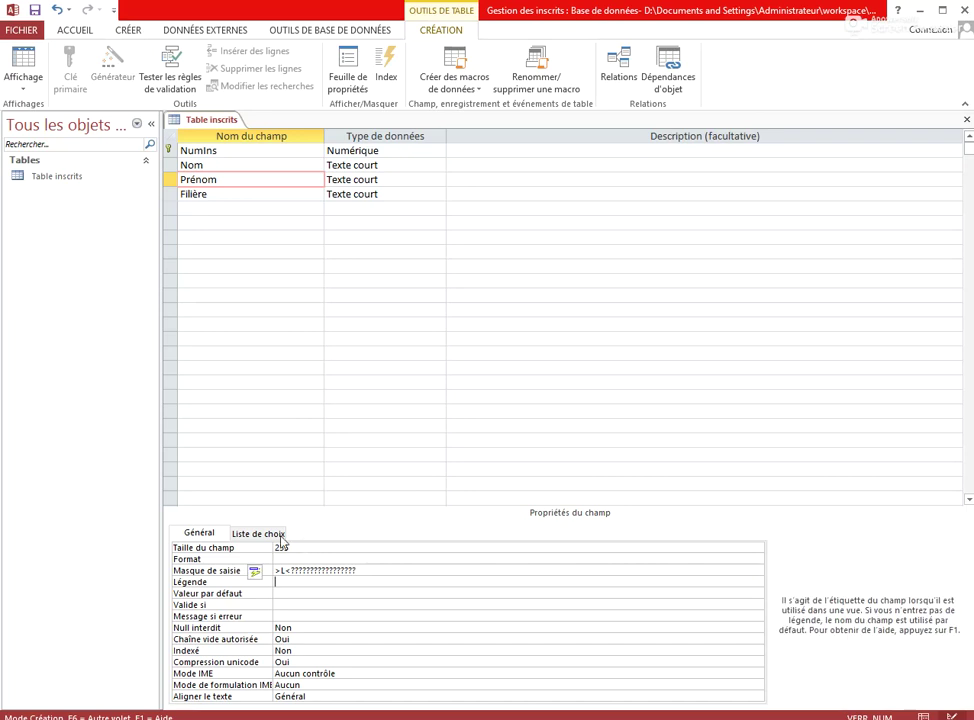
Save the design, return to datasheet view, and add record 2 with student names and Filière TSFC
click(27, 66)
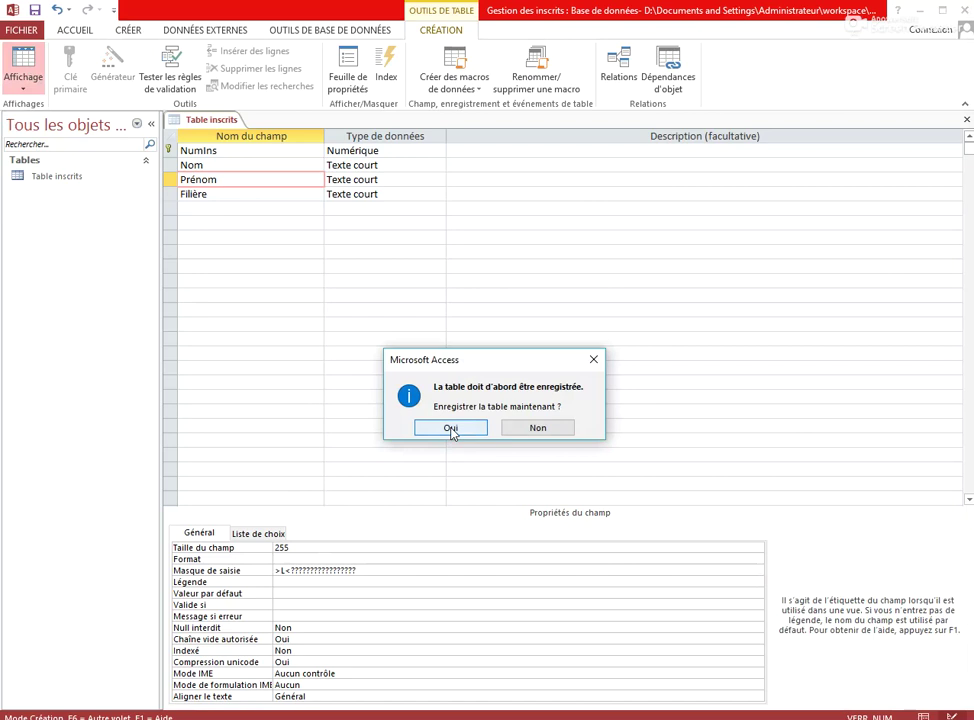
click(450, 428)
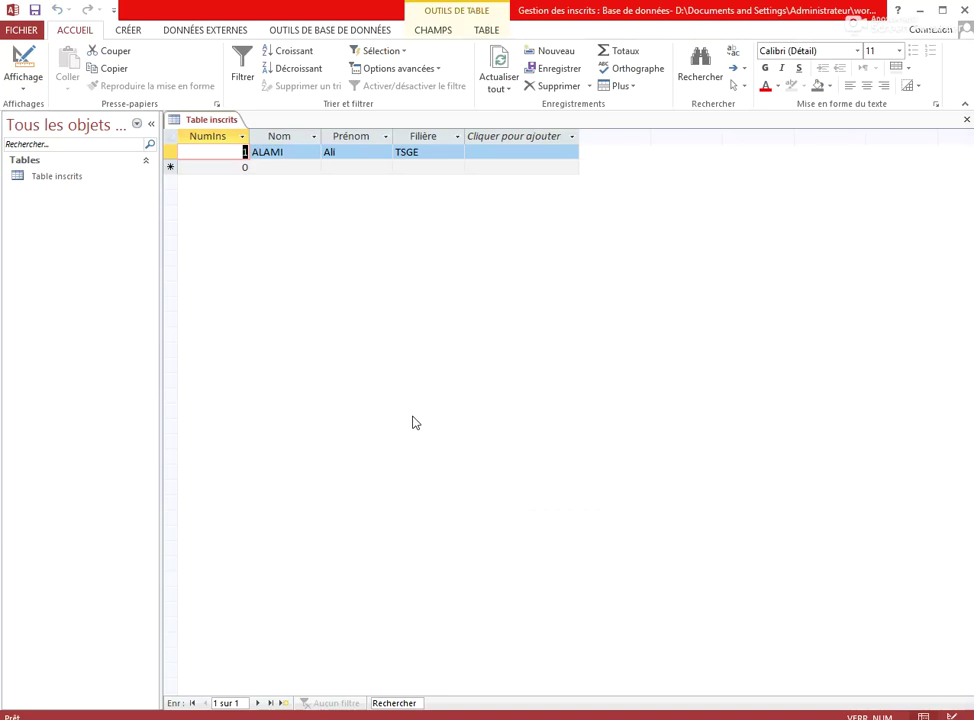
key(Tab)
key(Tab)
key(Tab)
key(Tab)
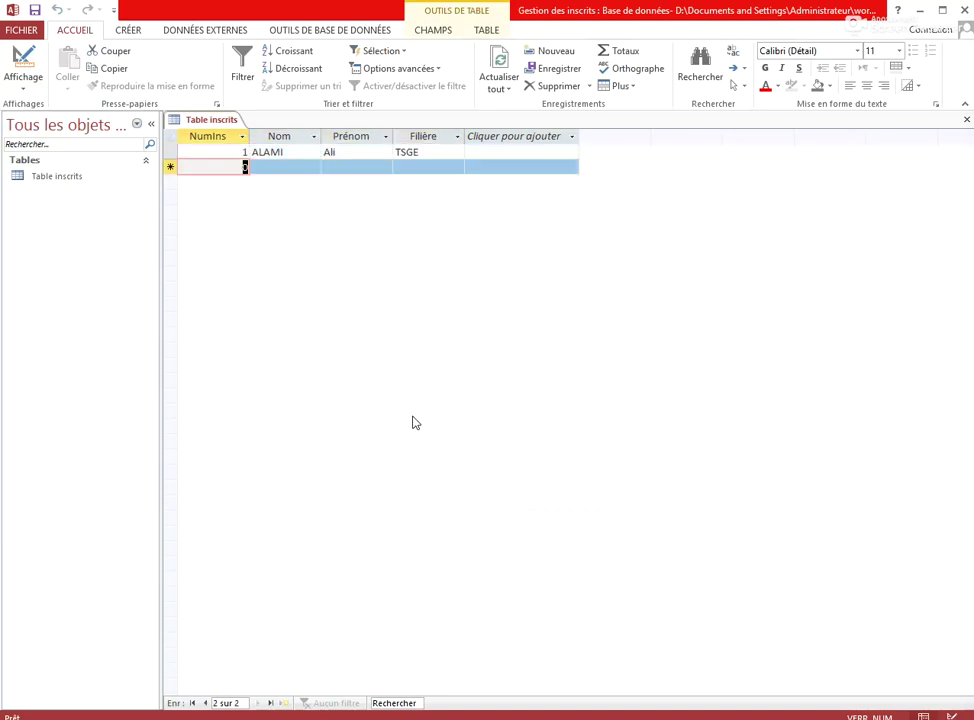
text(2)
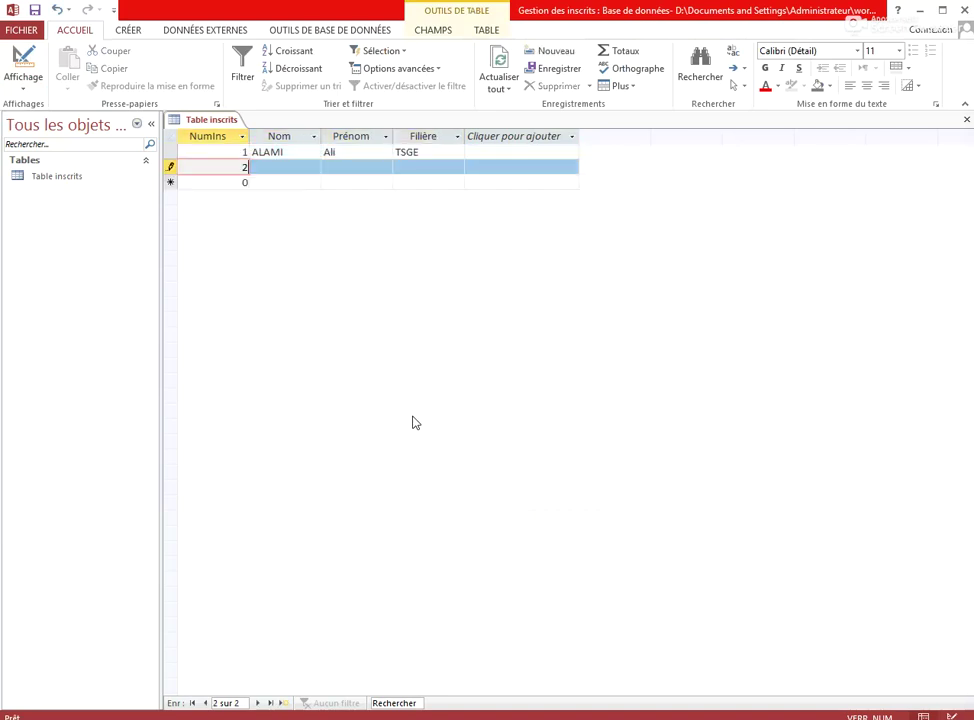
key(Tab)
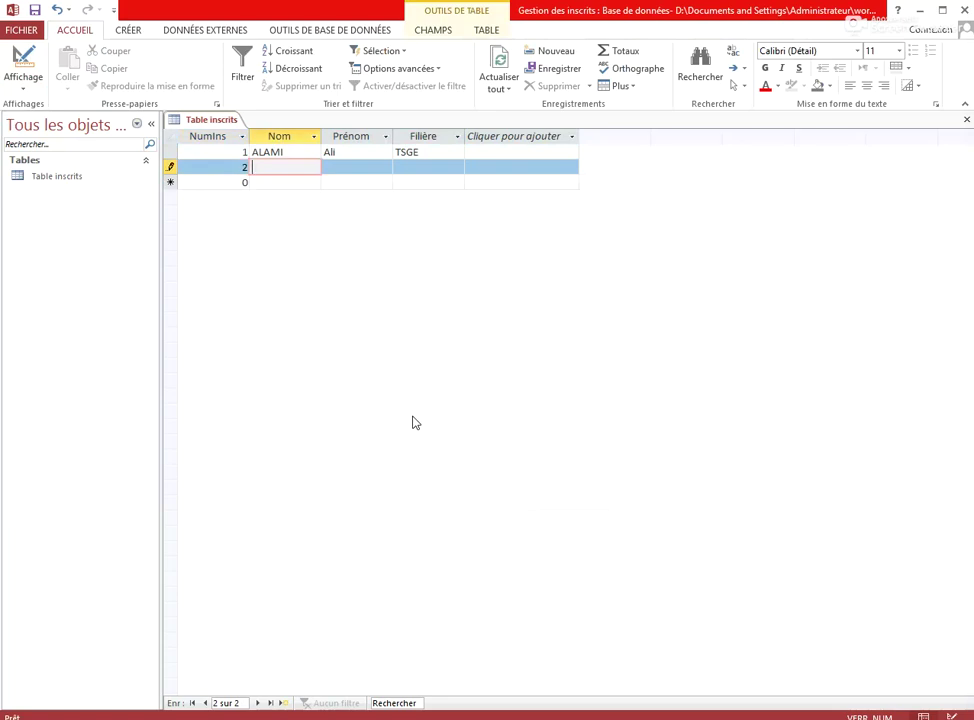
key(Tab)
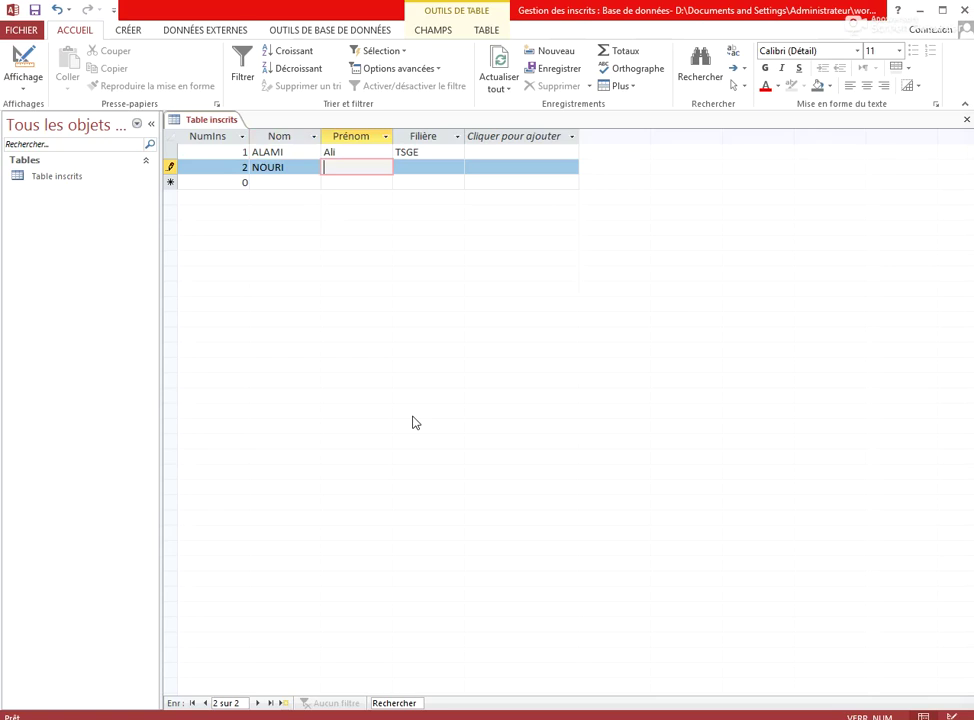
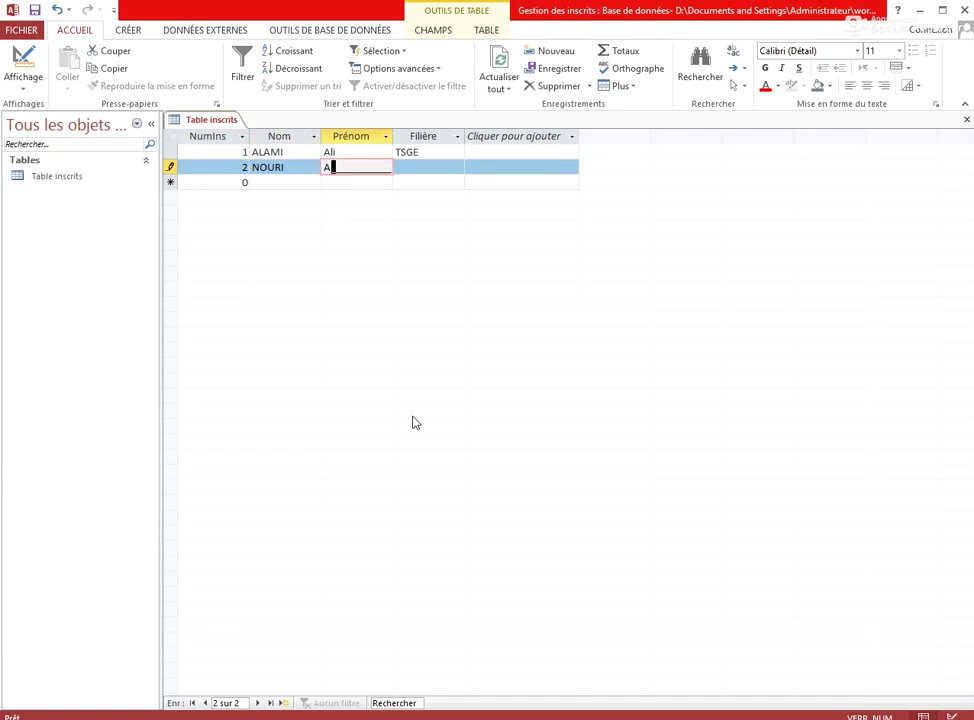
key(Tab)
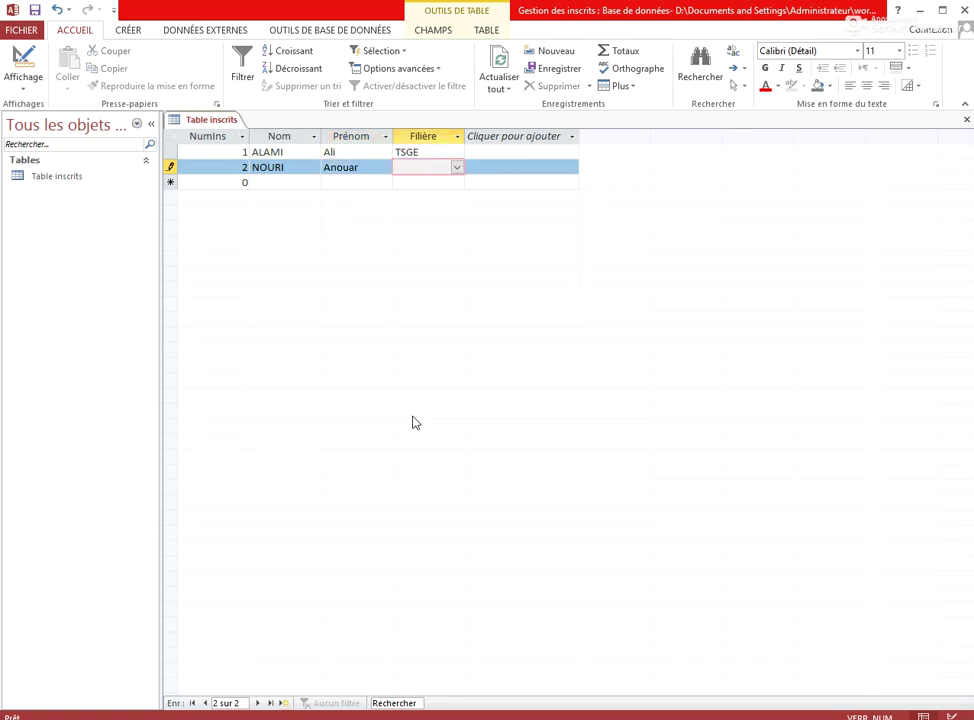
click(457, 168)
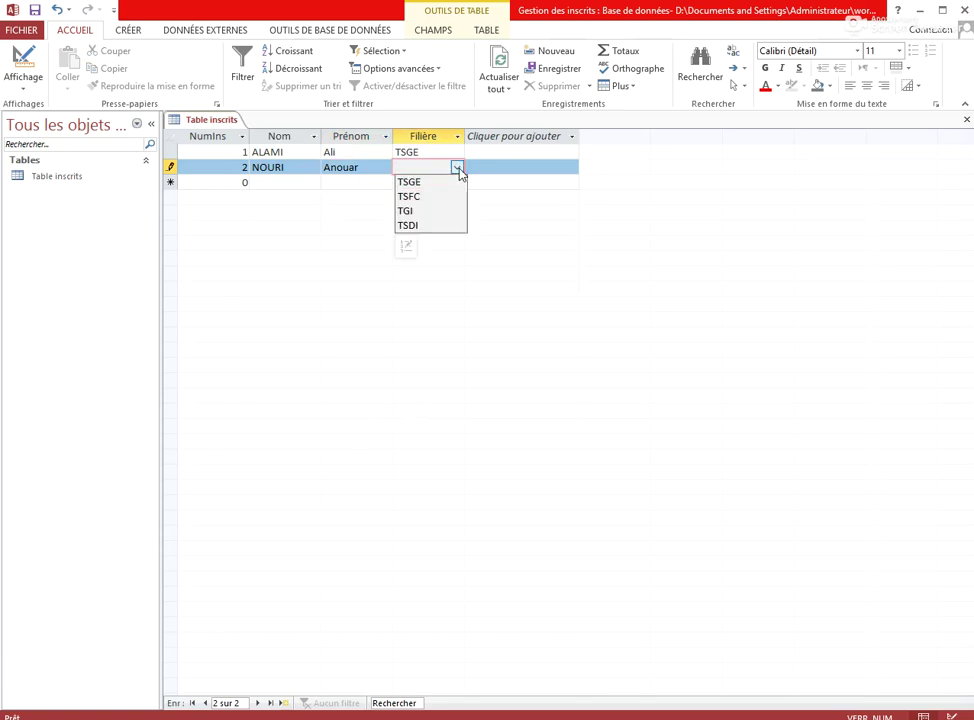
click(438, 198)
key(Tab)
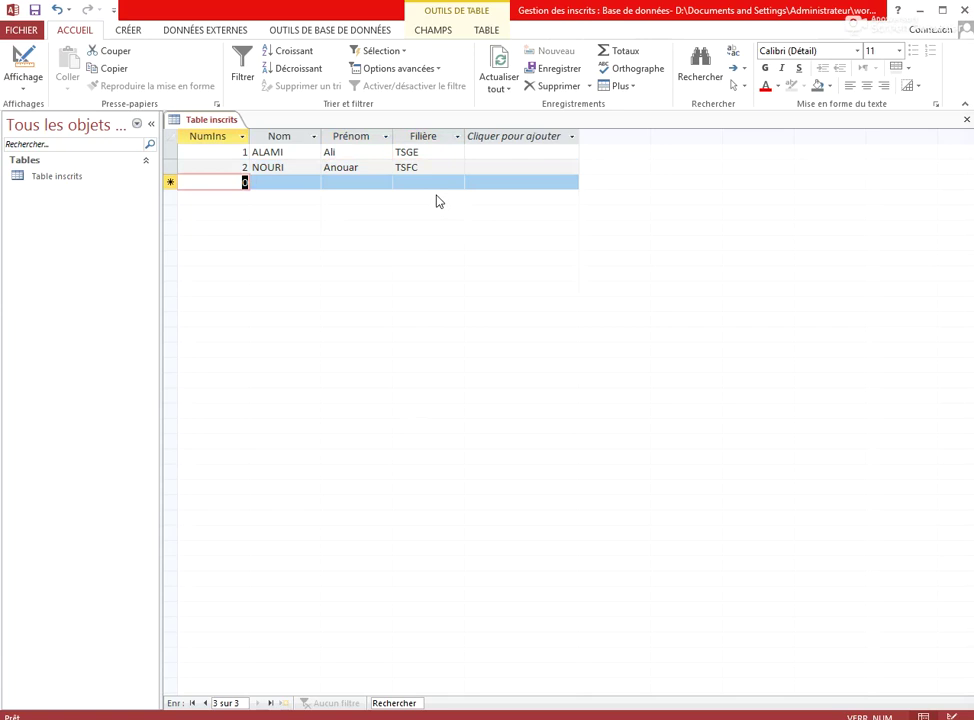
Add record 3 with the student's surname and first name, Filière TGI
text(3)
key(Tab)
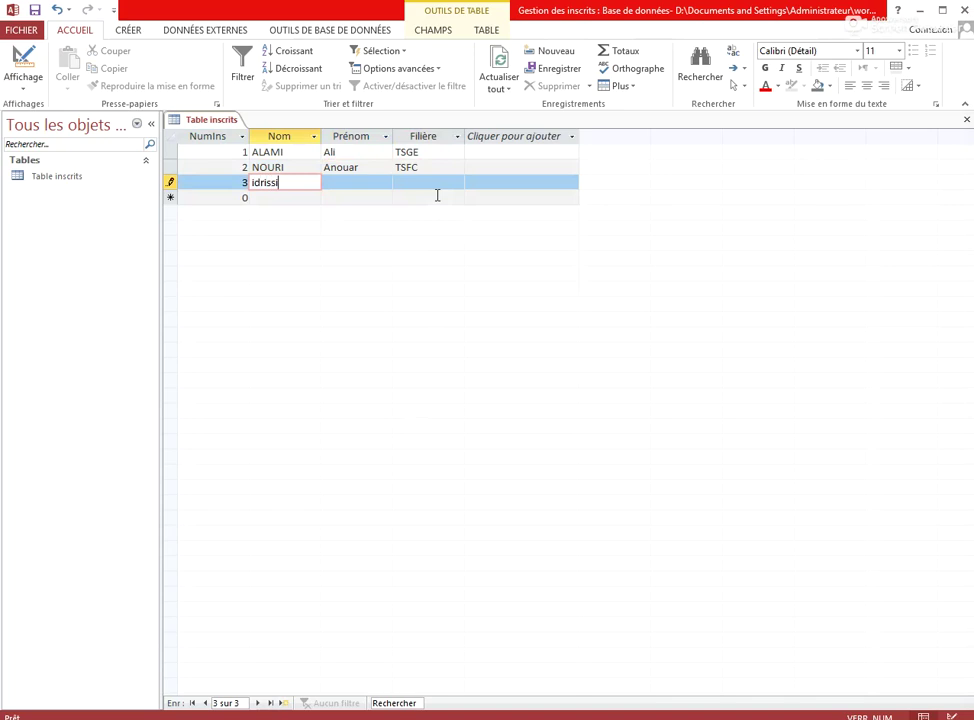
key(Tab)
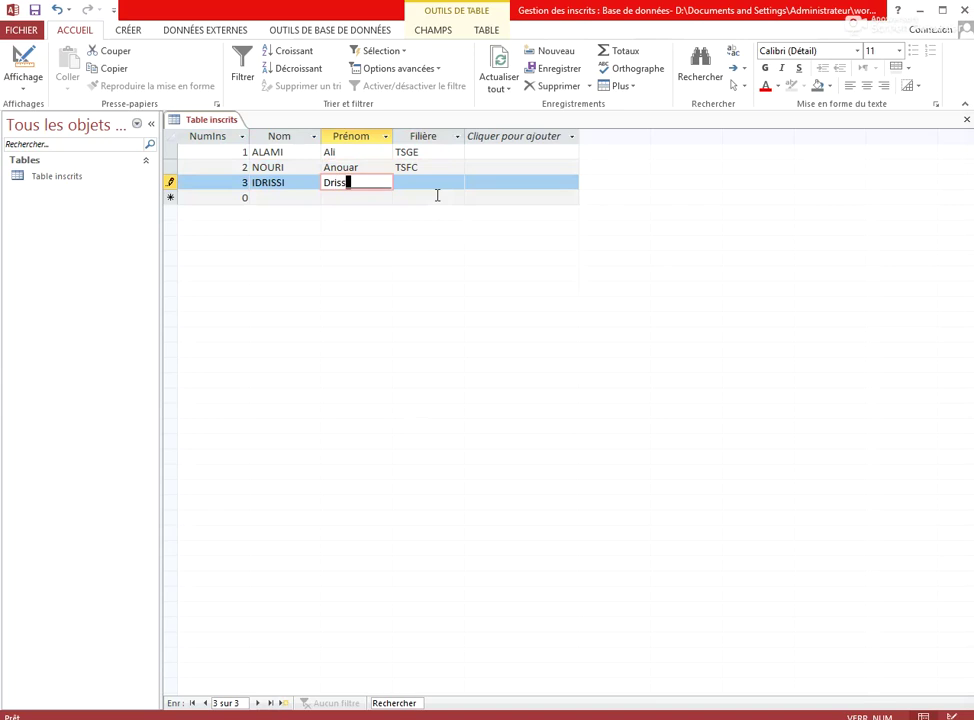
key(Tab)
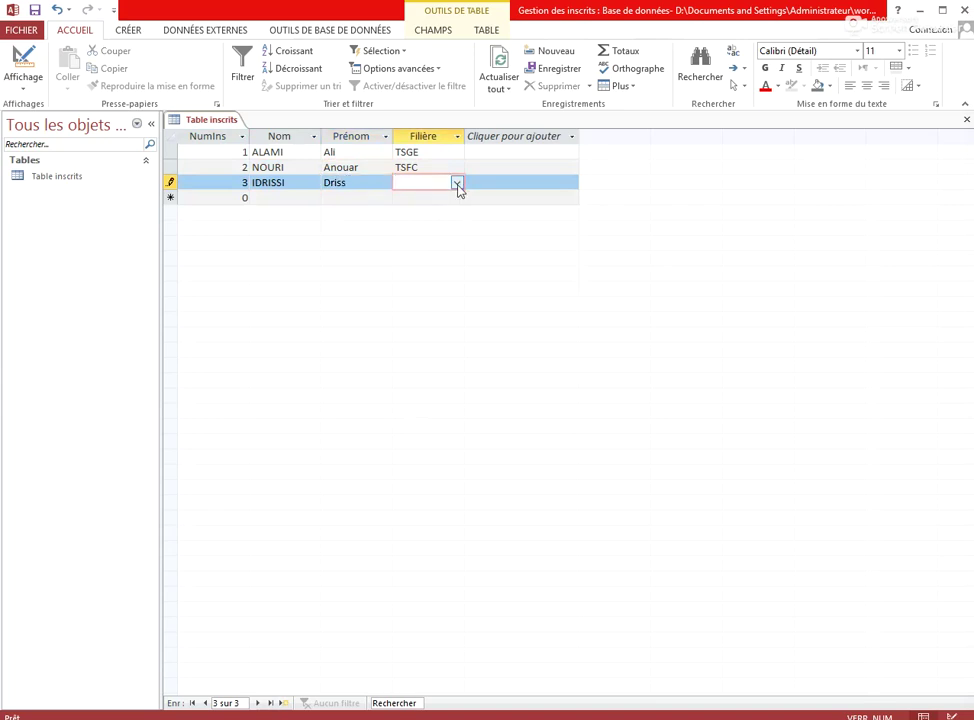
click(457, 184)
click(431, 226)
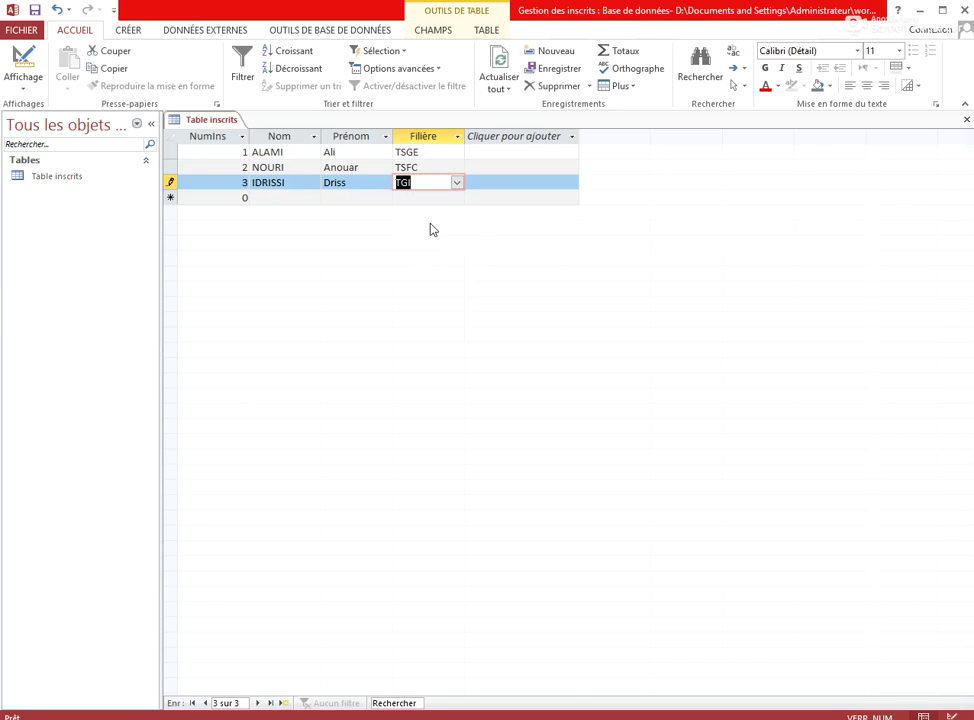
key(Tab)
Add record 4 with the student's surname and first name, Filière TSGE
text(4fassi)
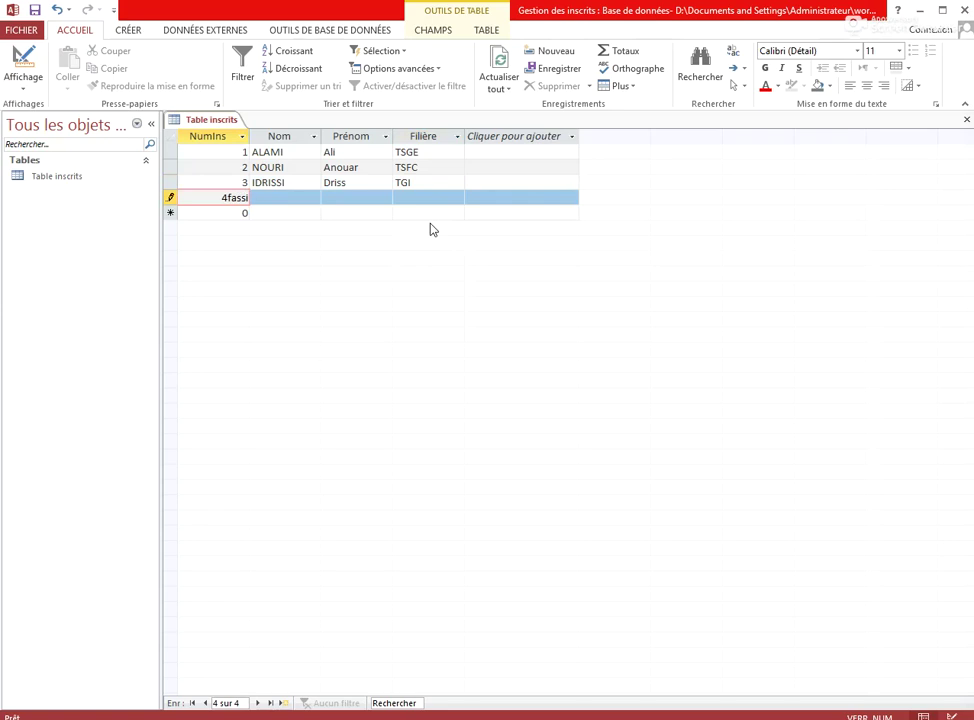
key(BackSpace)
key(BackSpace)
key(BackSpace)
key(BackSpace)
key(BackSpace)
key(Tab)
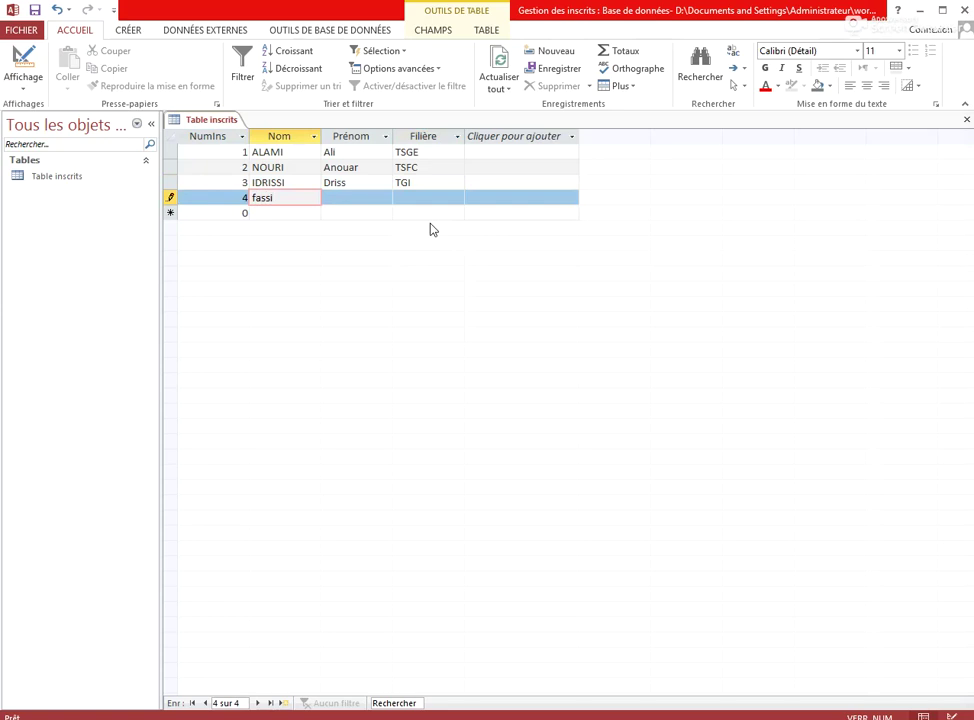
key(Tab)
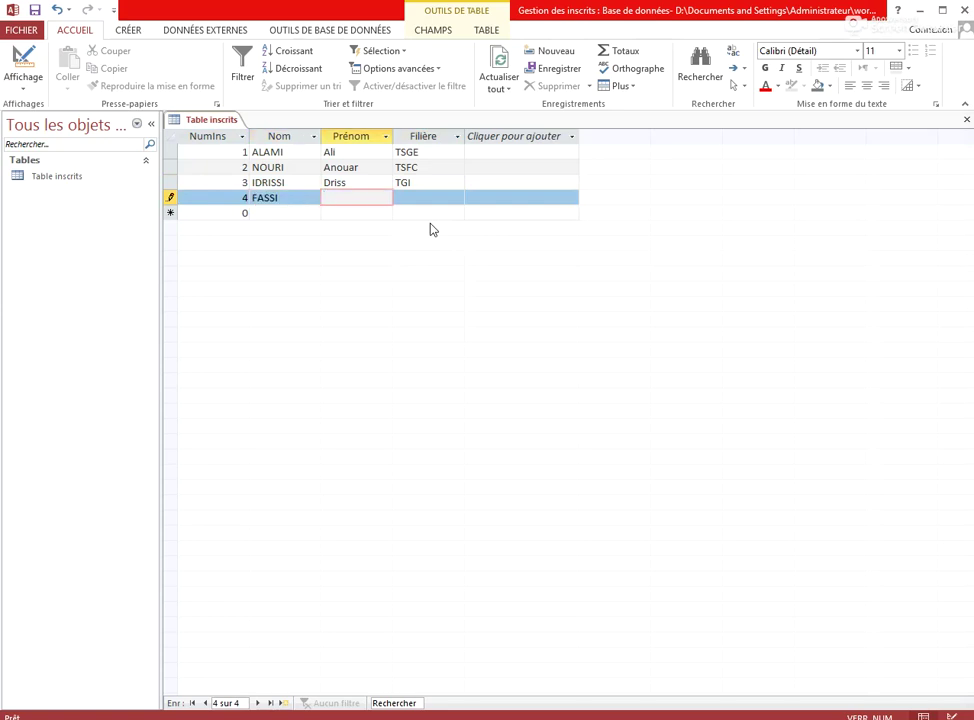
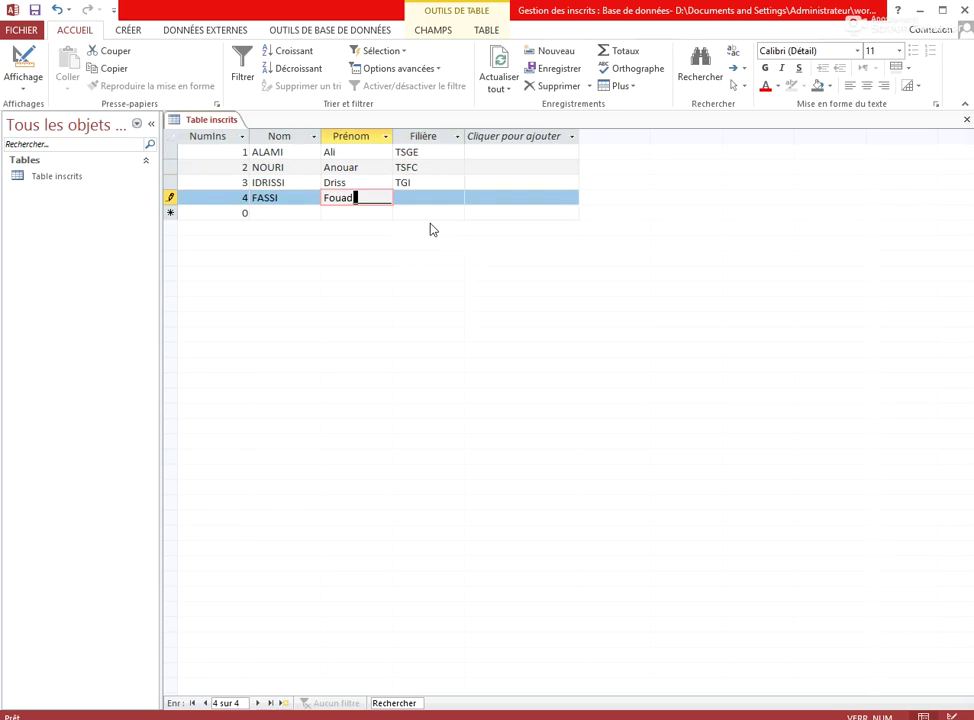
key(Tab)
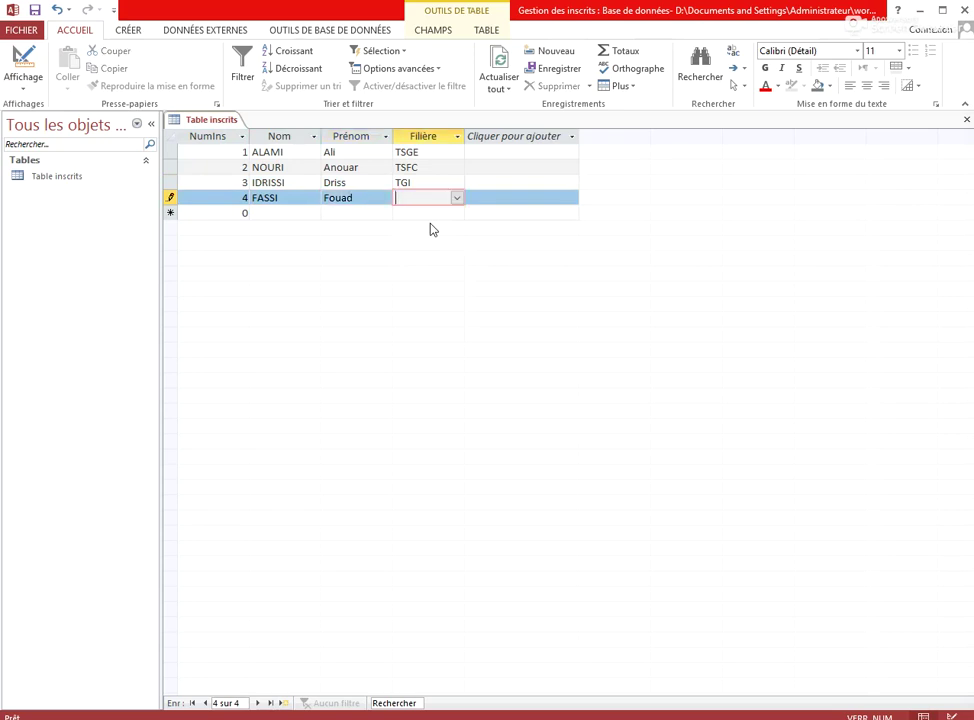
click(456, 198)
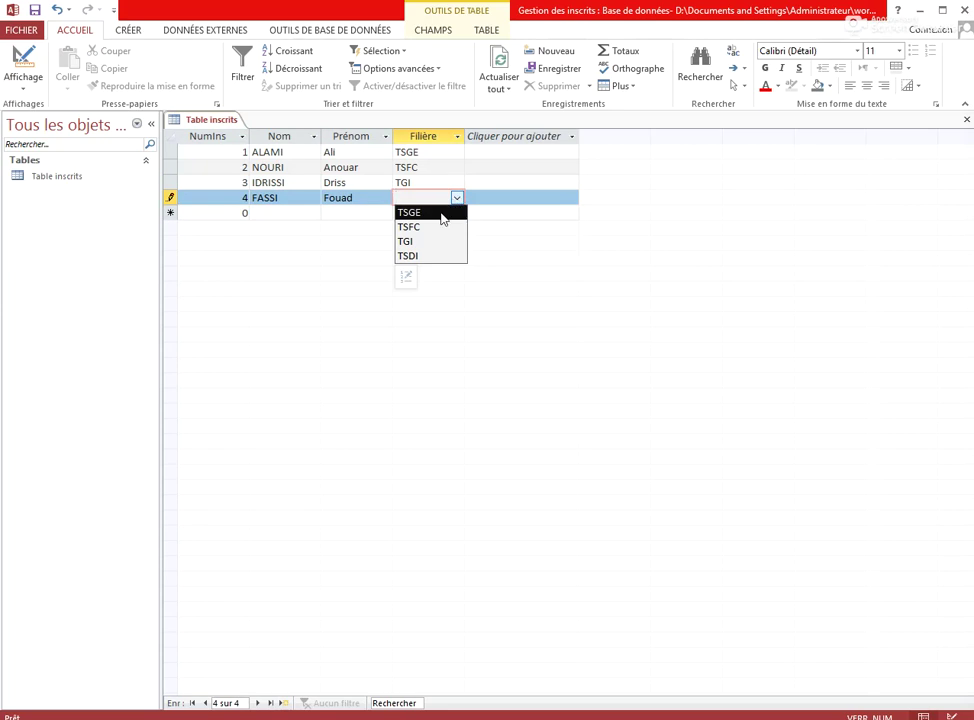
click(443, 218)
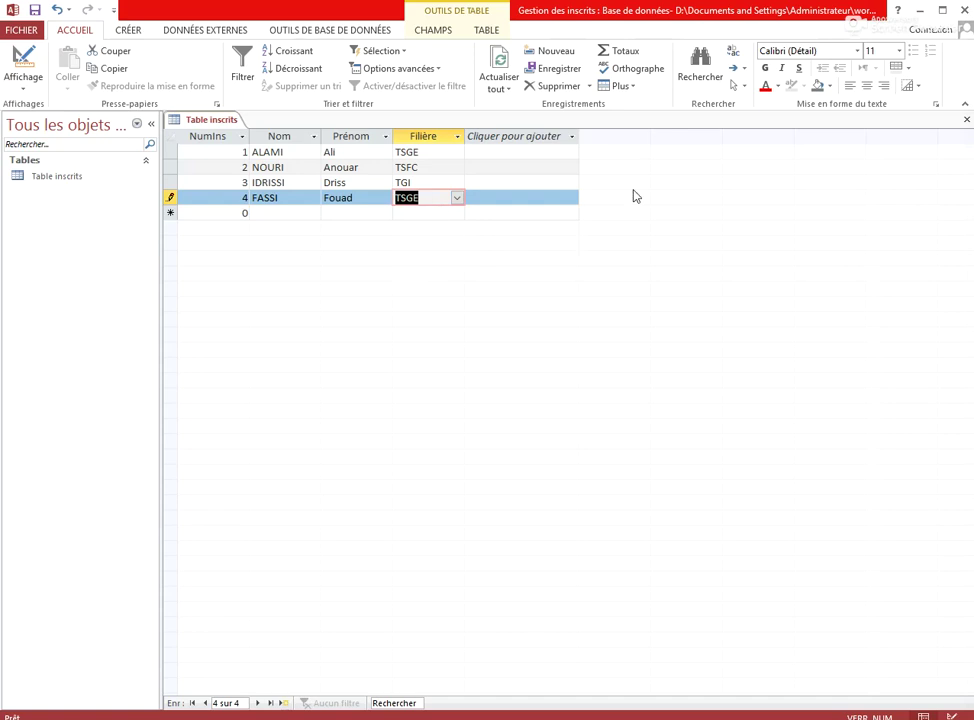
Close the Table inscrits tab and select the table in the navigation pane
click(966, 120)
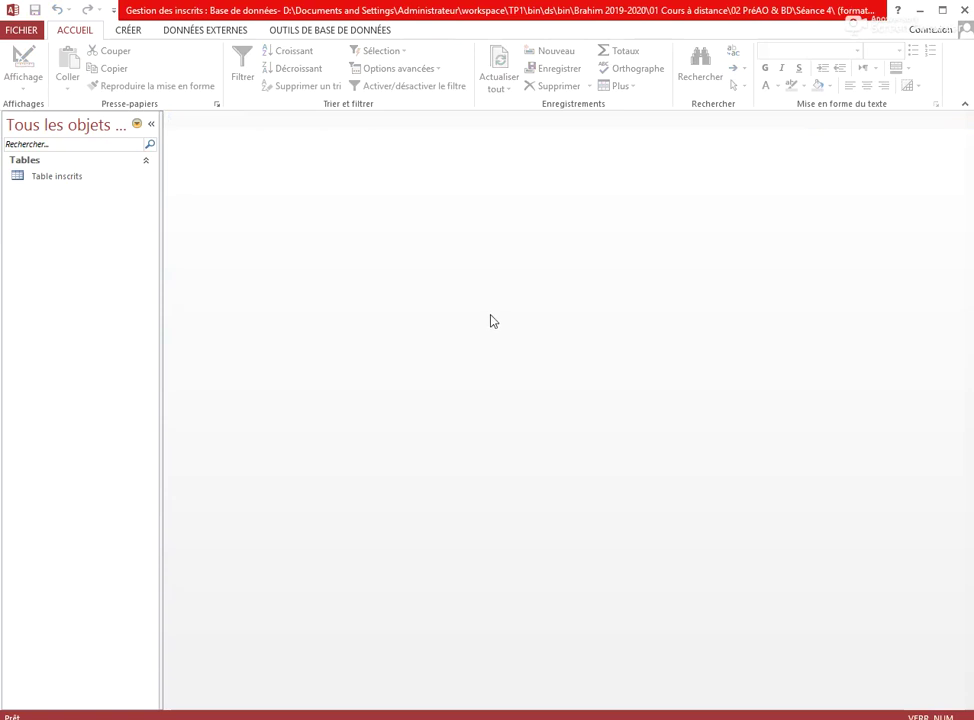
click(79, 181)
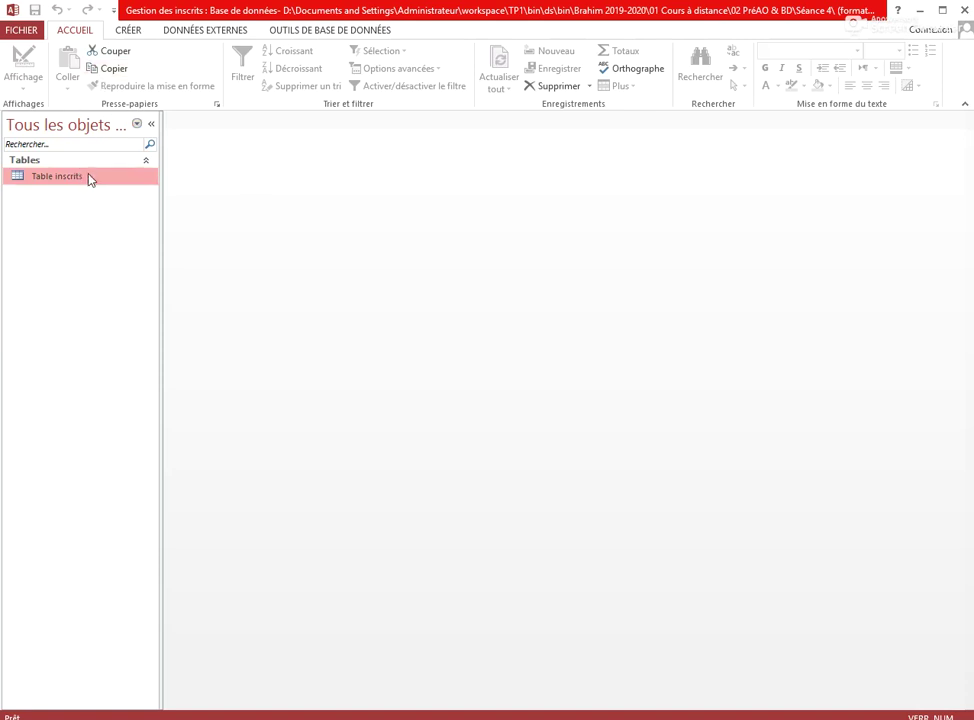
Reopen Table inscrits in design view and add a Fix field of type Texte court
right_click(90, 177)
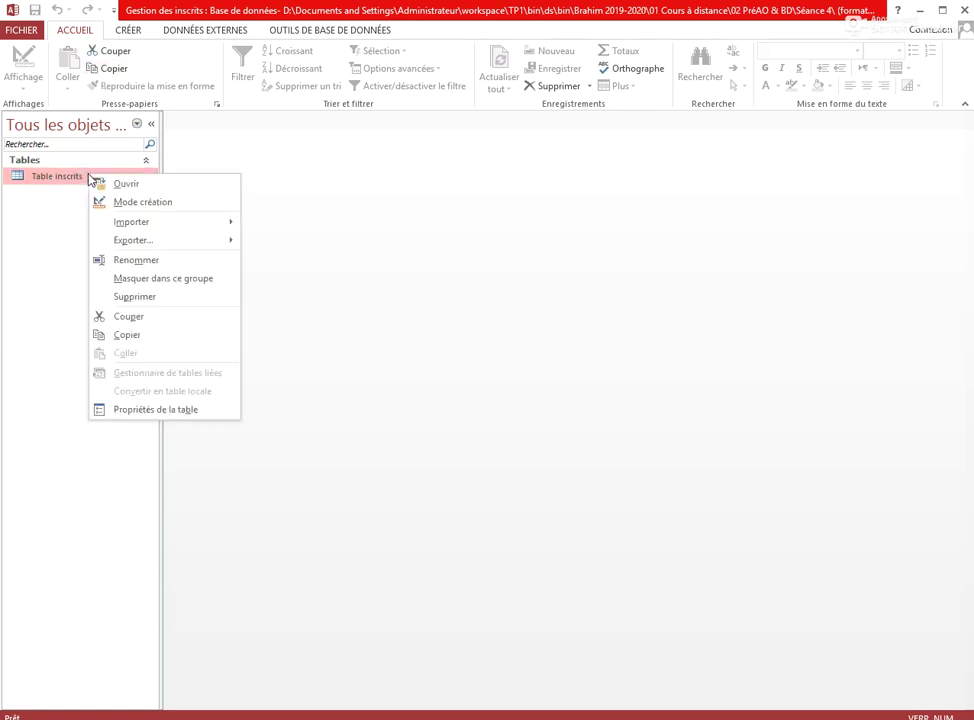
click(143, 204)
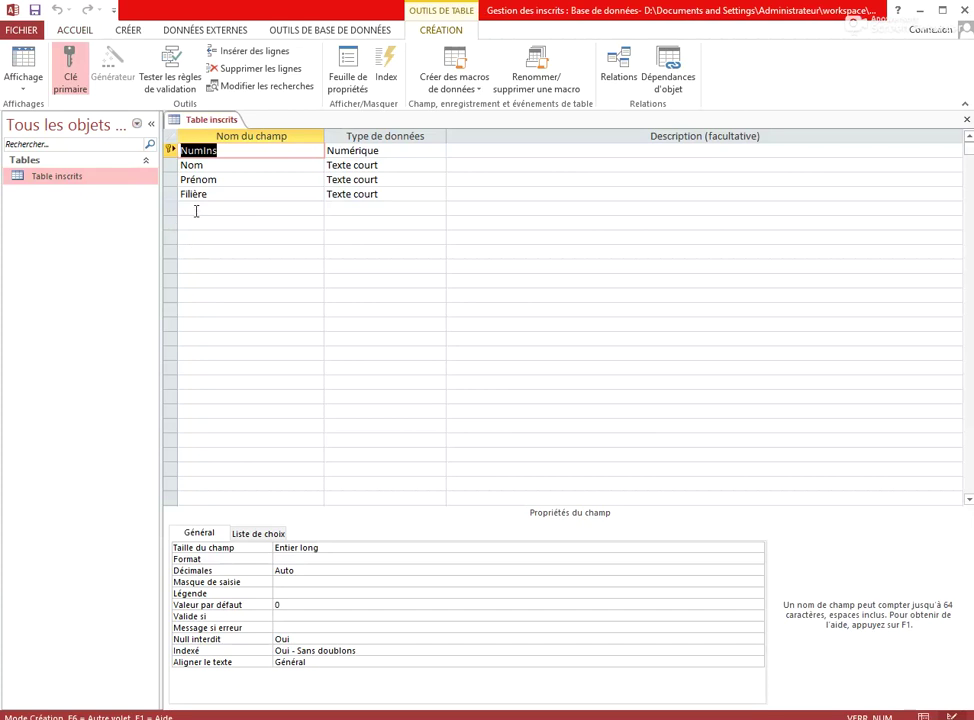
click(198, 209)
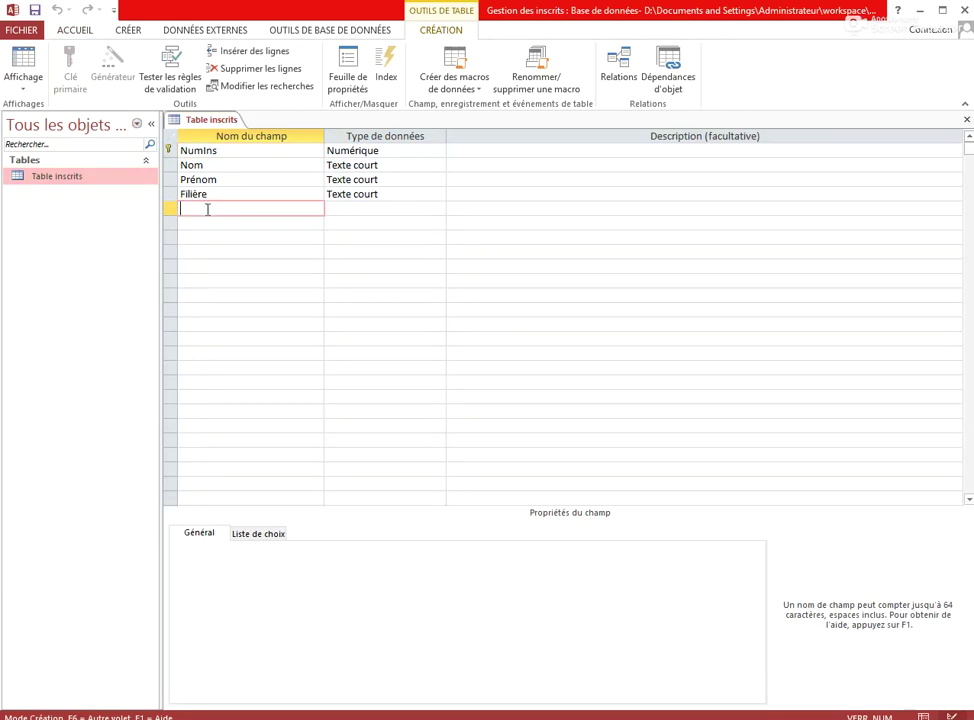
text(Fix)
key(Tab)
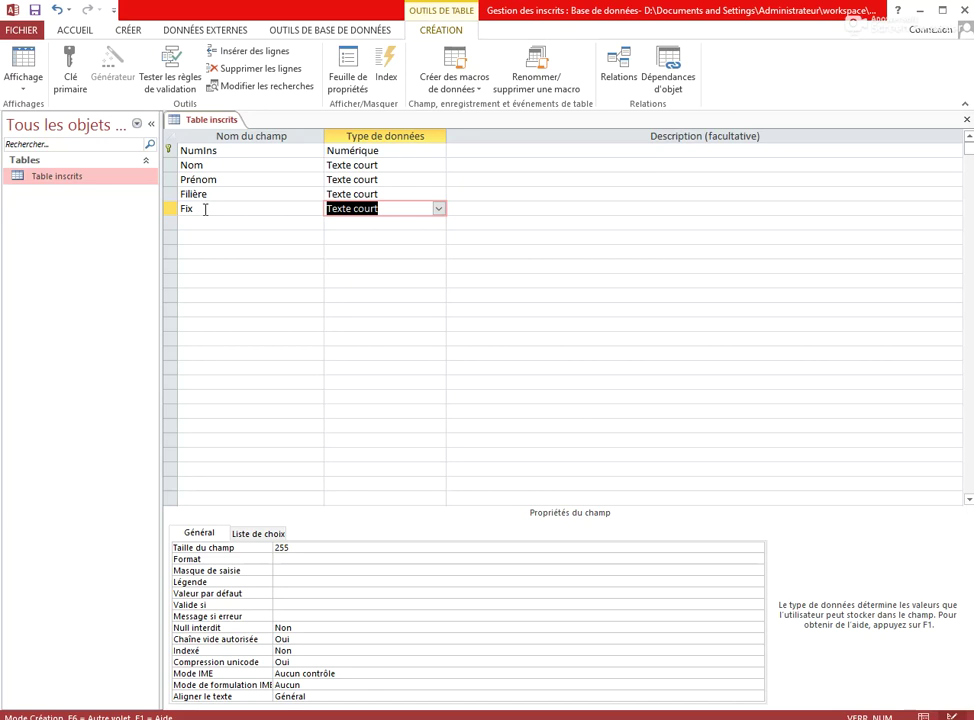
Set the Fix field's input mask to (+212) 3 followed by four 00 digit groups
click(293, 570)
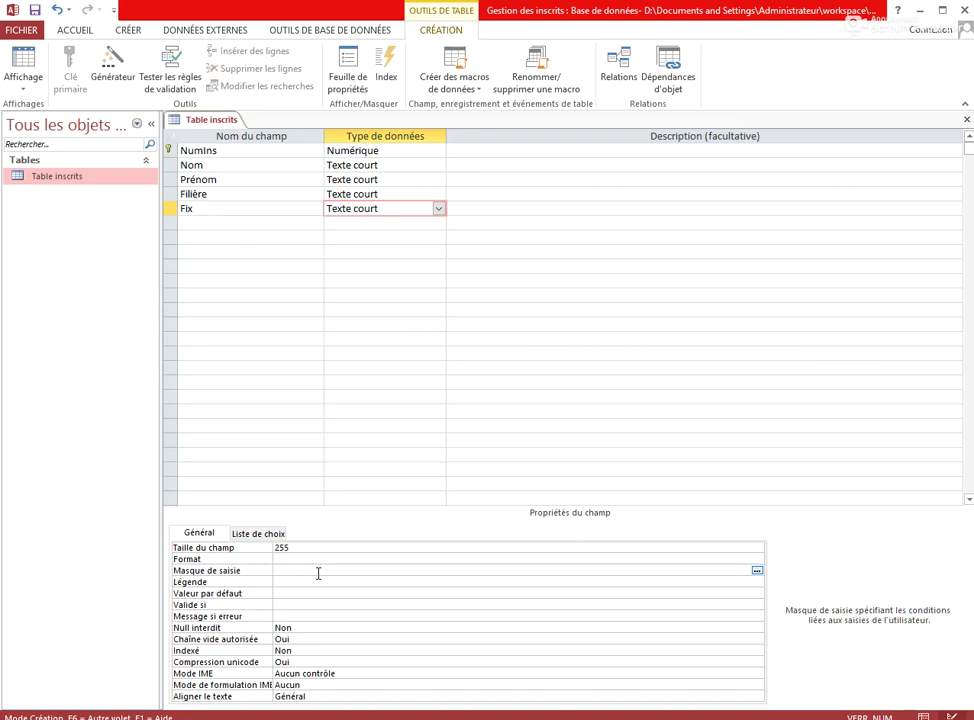
text((+212) 3 00)
text(00 00 00)
key(Return)
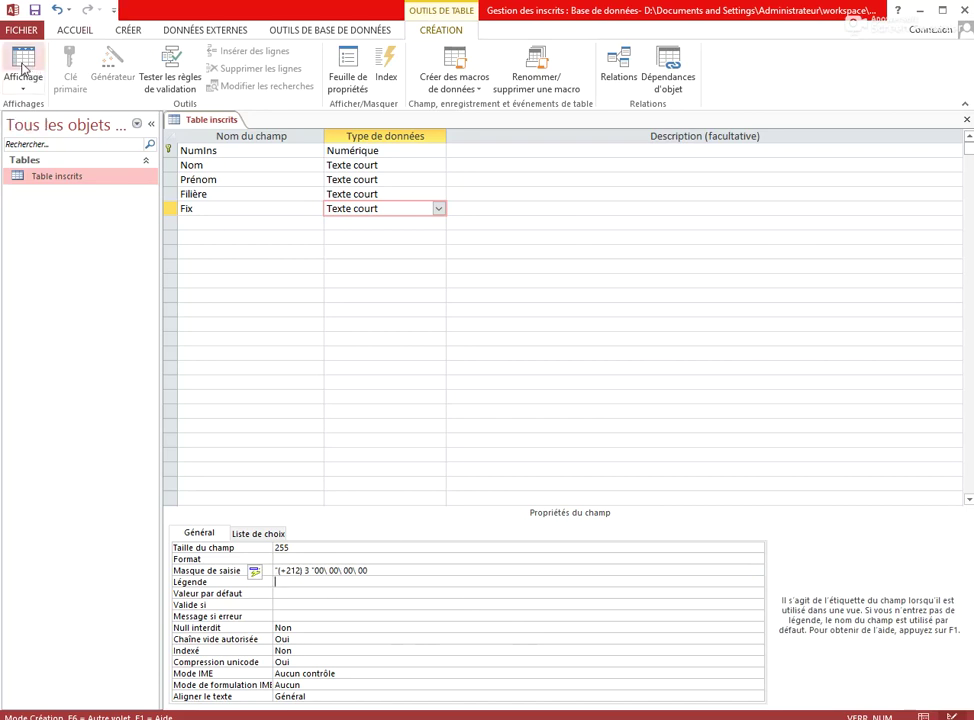
Save the table, return to datasheet view, and enter the first student's Fix phone number
click(22, 65)
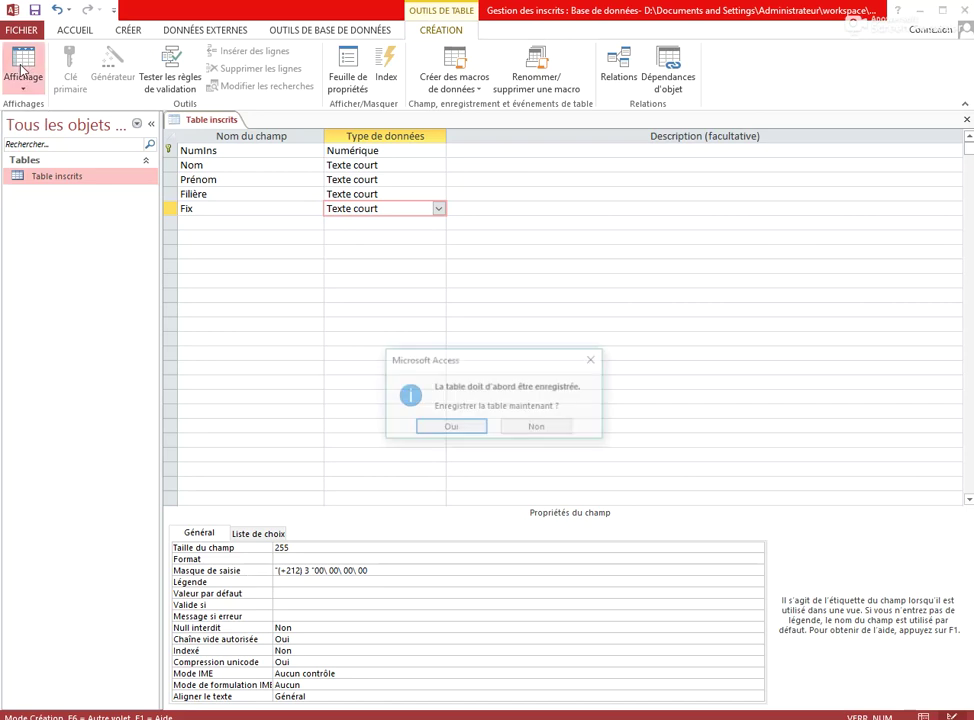
click(449, 428)
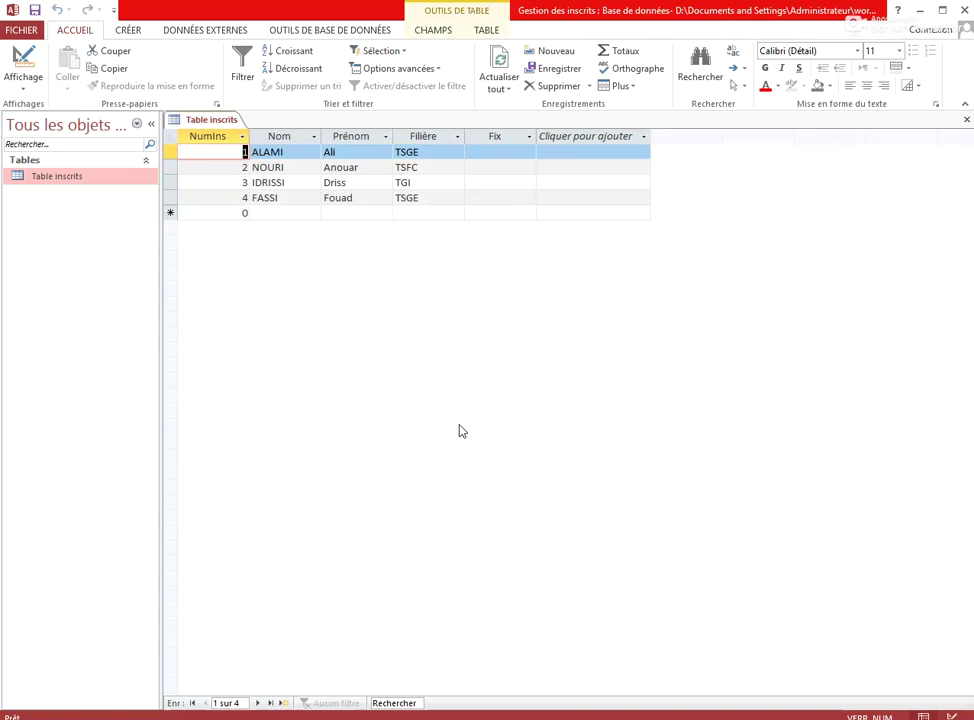
key(Tab)
key(Tab)
key(Tab)
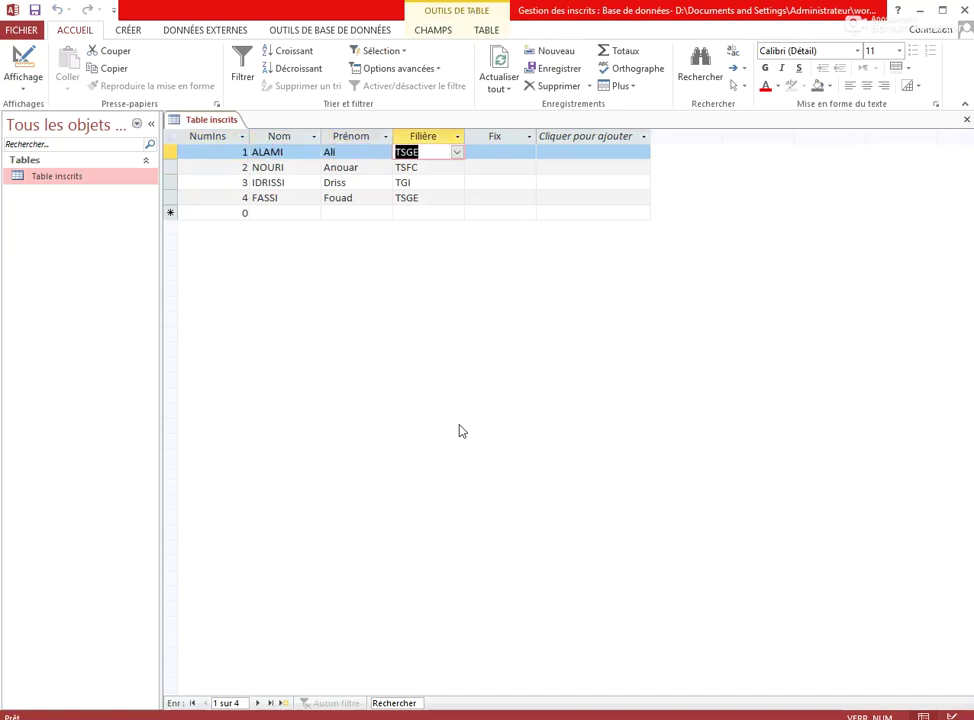
key(Tab)
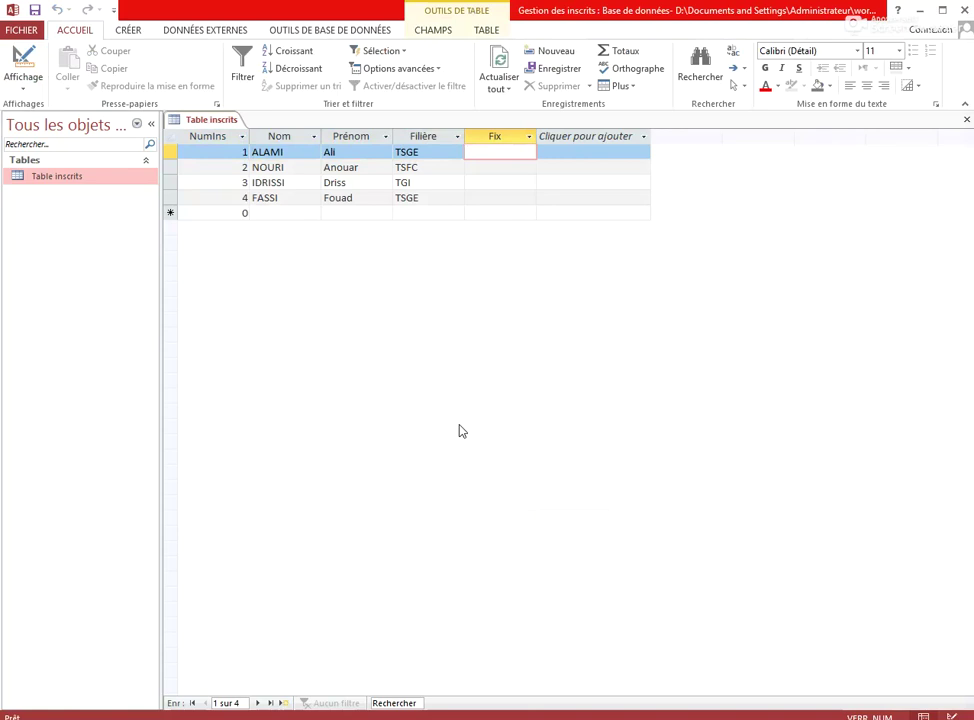
text(301)
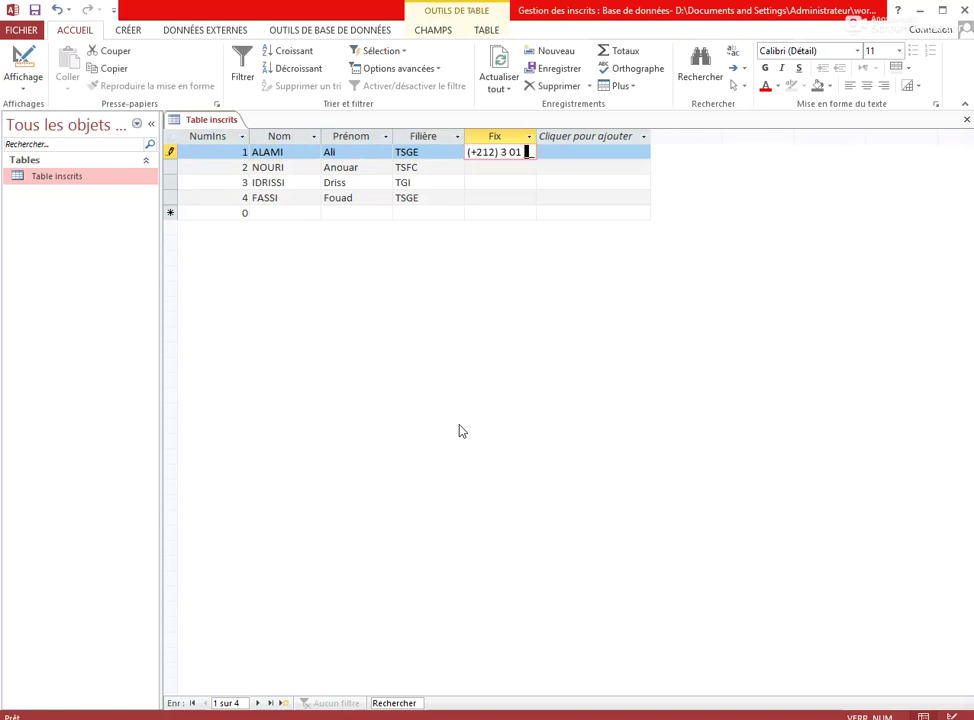
text(0000)
text(00)
key(Return)
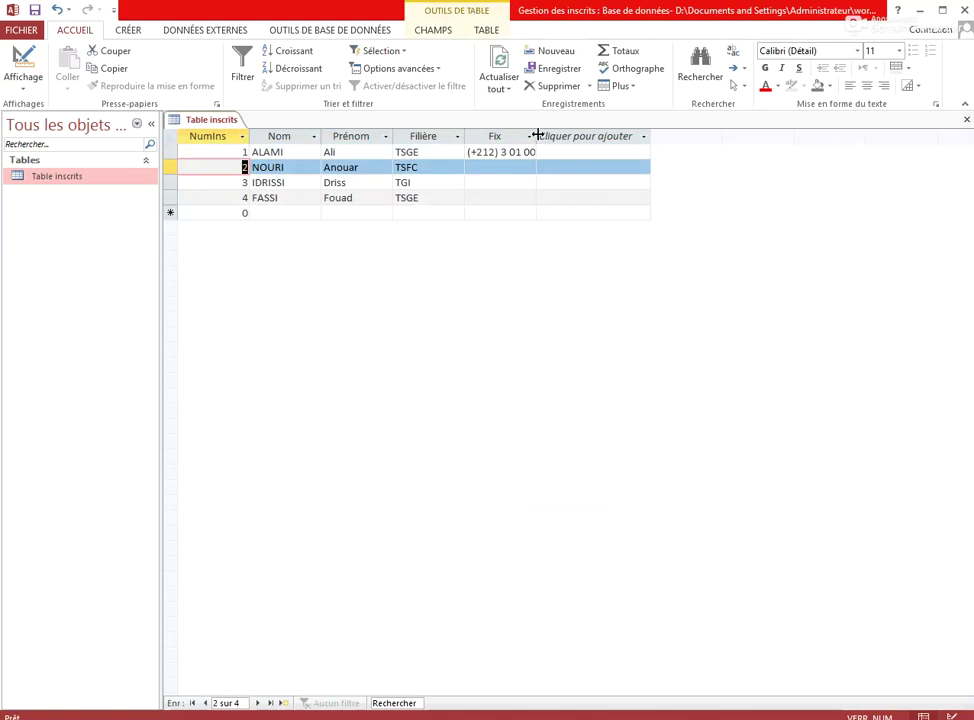
Widen the Fix column to fit, then enter the remaining three students' Fix phone numbers
double_click(536, 136)
key(Tab)
key(Tab)
key(Tab)
key(Tab)
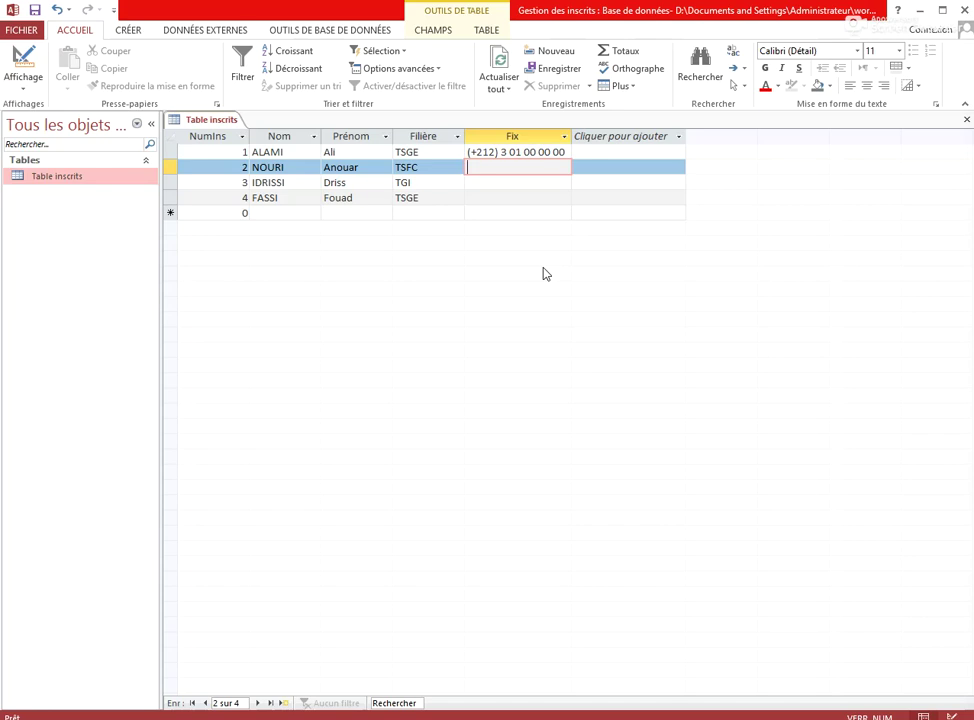
text(0)
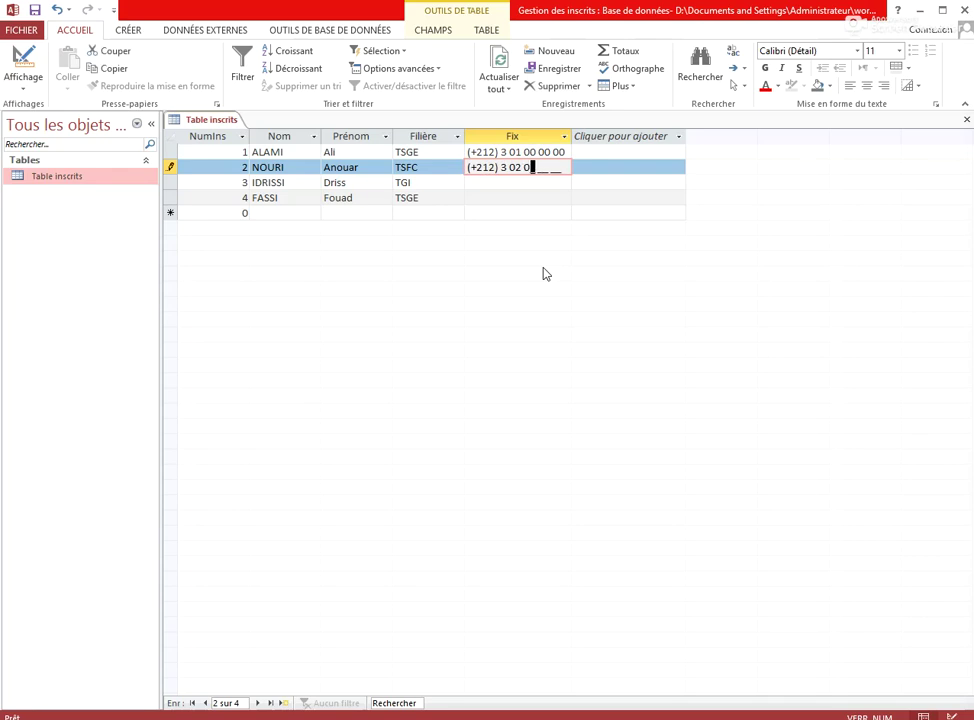
text(0 00 00)
key(Tab)
key(Tab)
key(Tab)
key(Tab)
key(Tab)
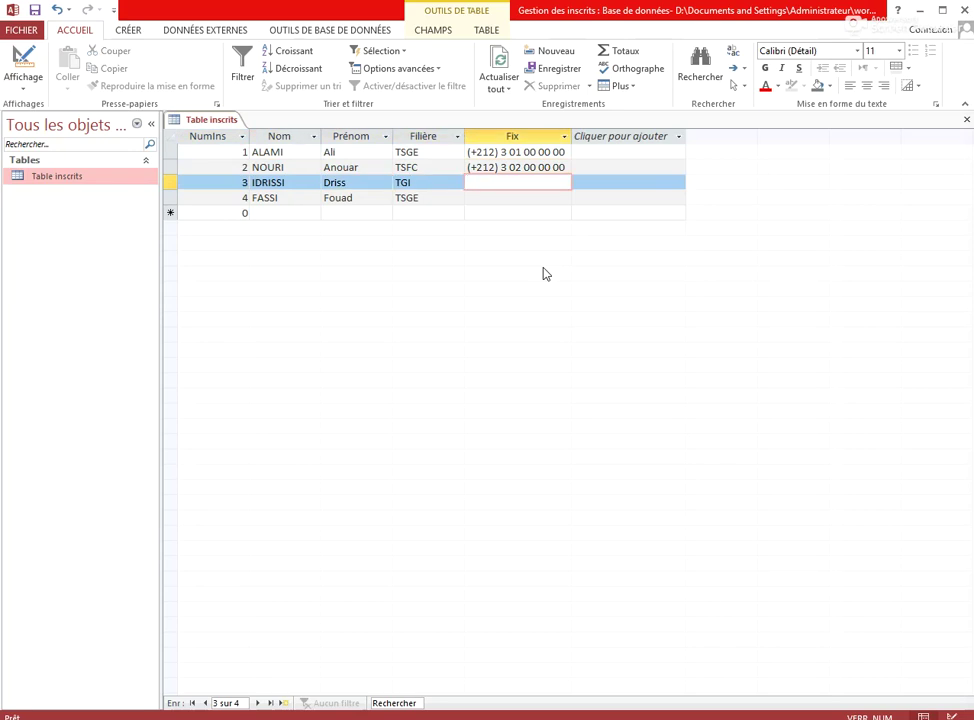
text(3 03 00 00 00)
key(Tab)
key(Tab)
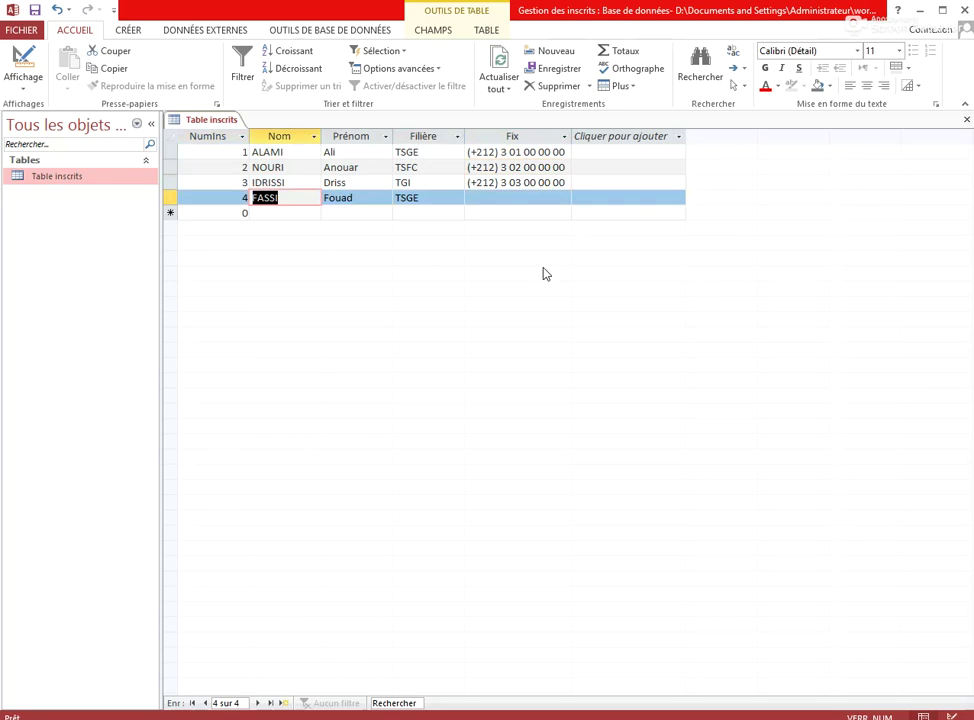
key(Tab)
key(Tab)
key(Tab)
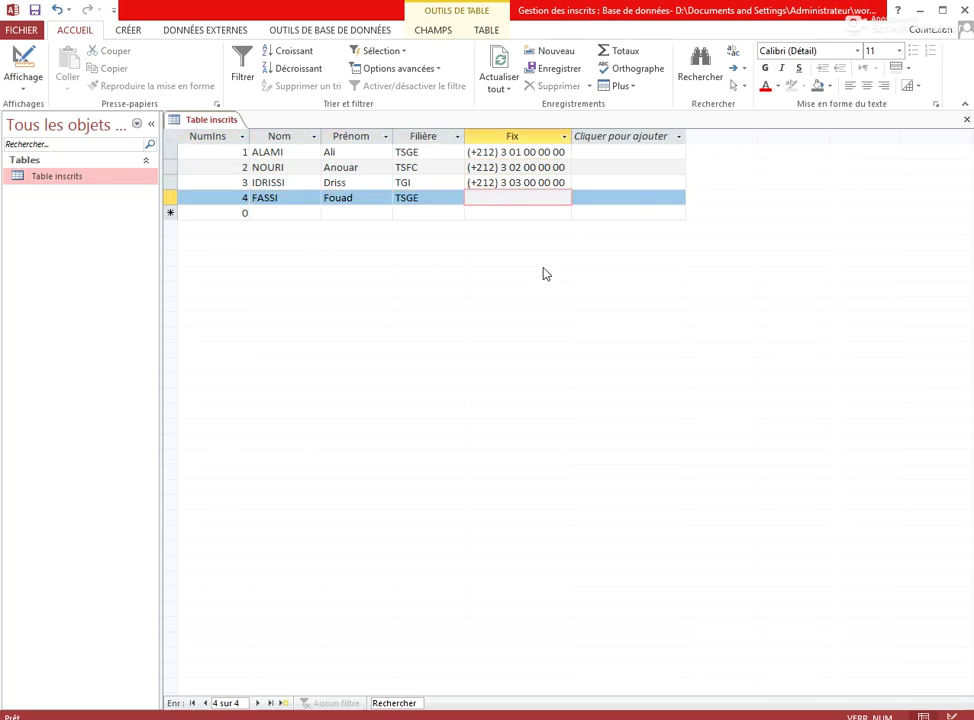
text(04 00 00 00)
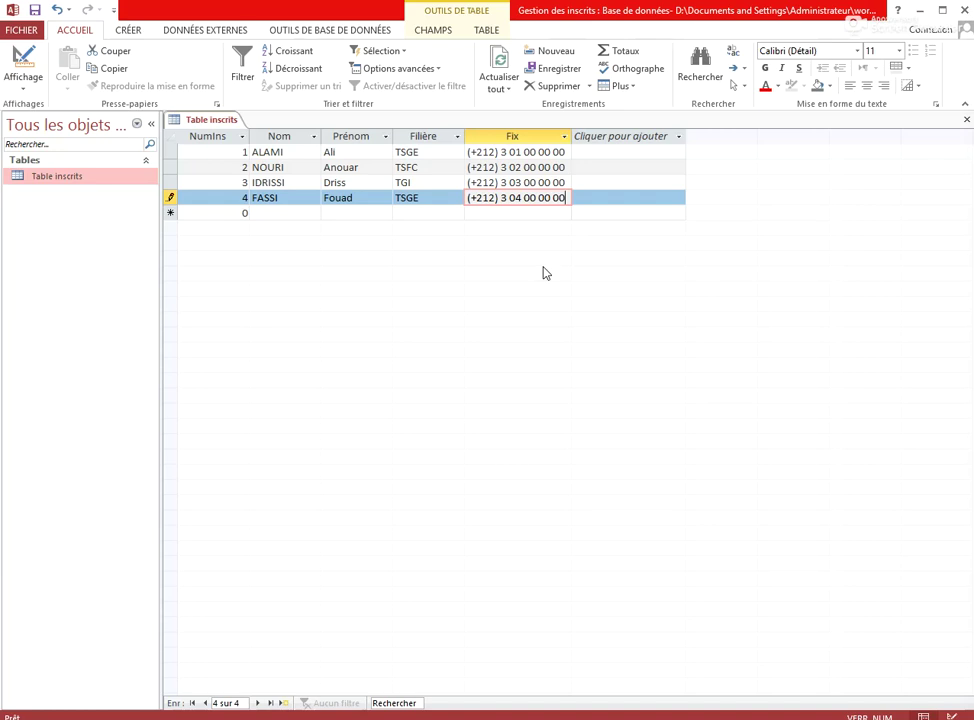
key(Tab)
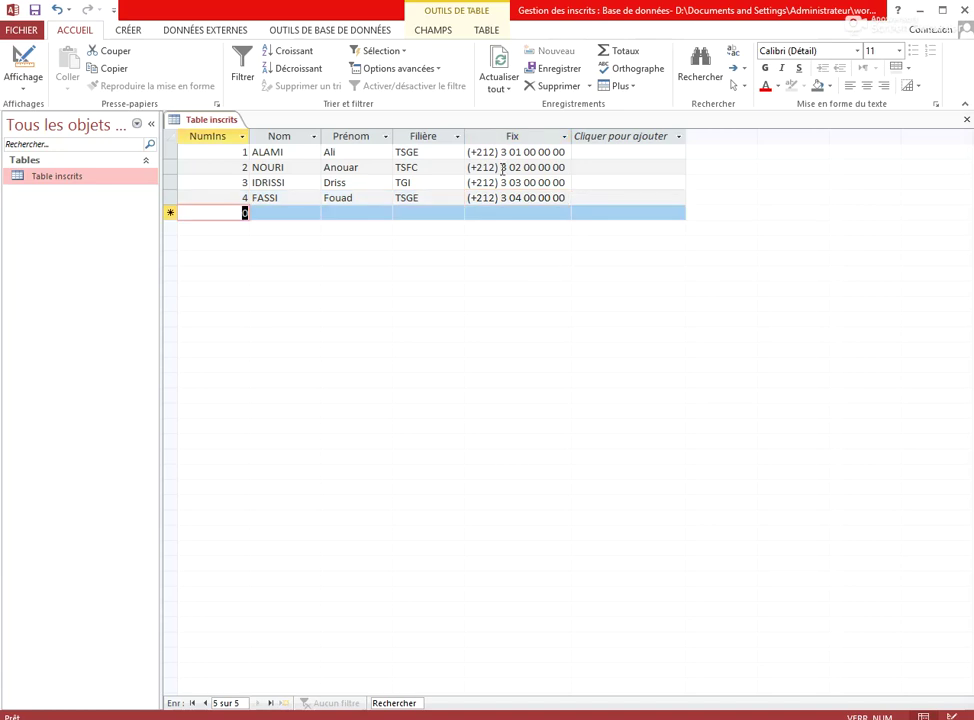
Close the inscrits table and save its layout changes
click(966, 121)
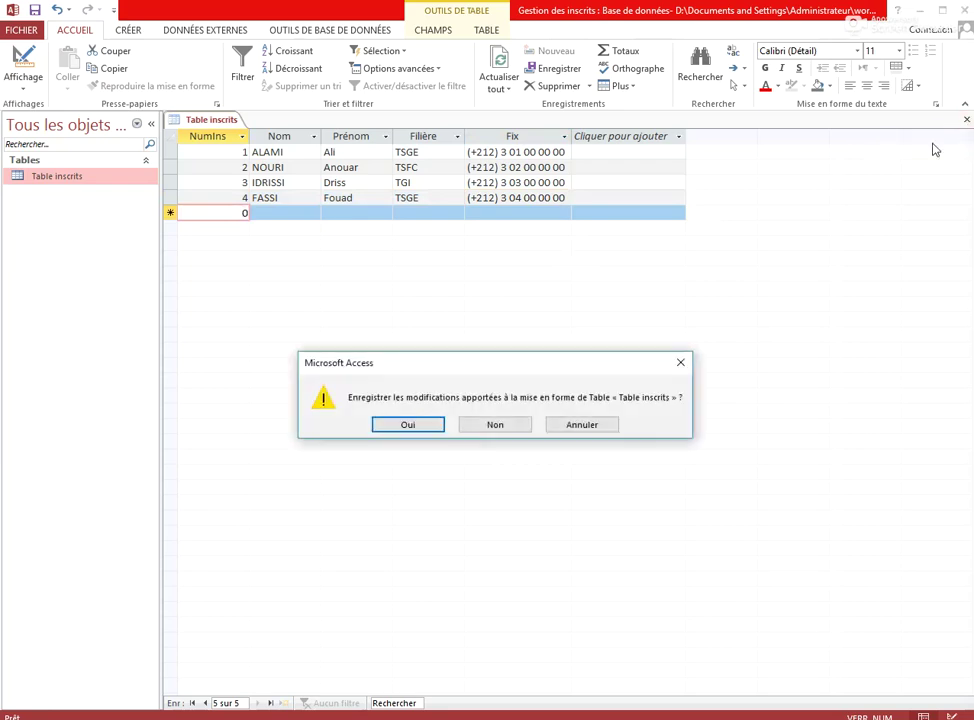
click(415, 428)
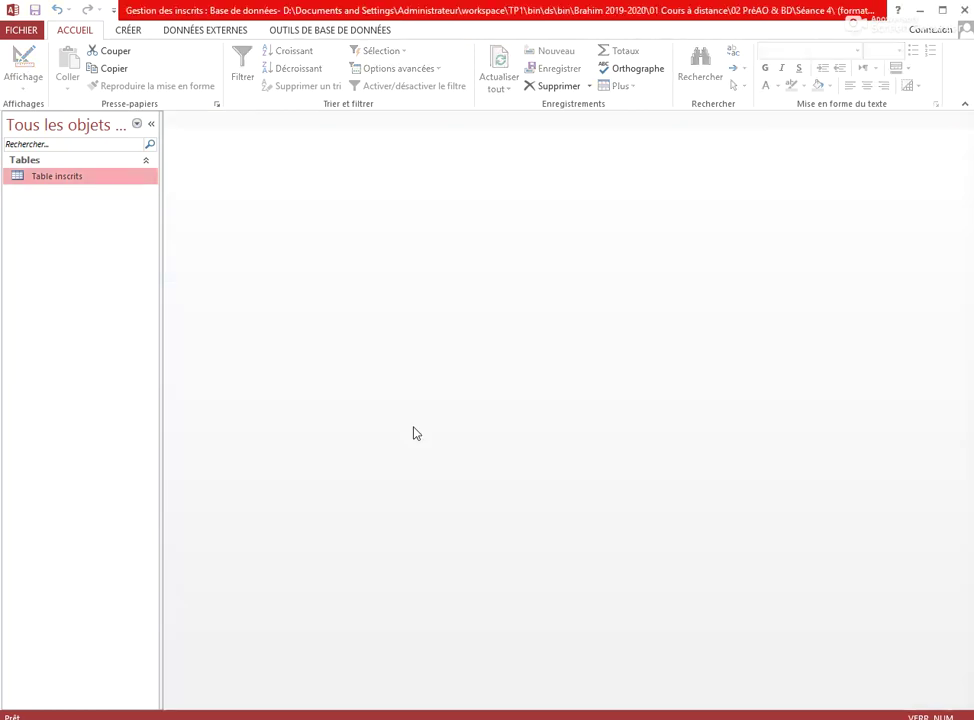